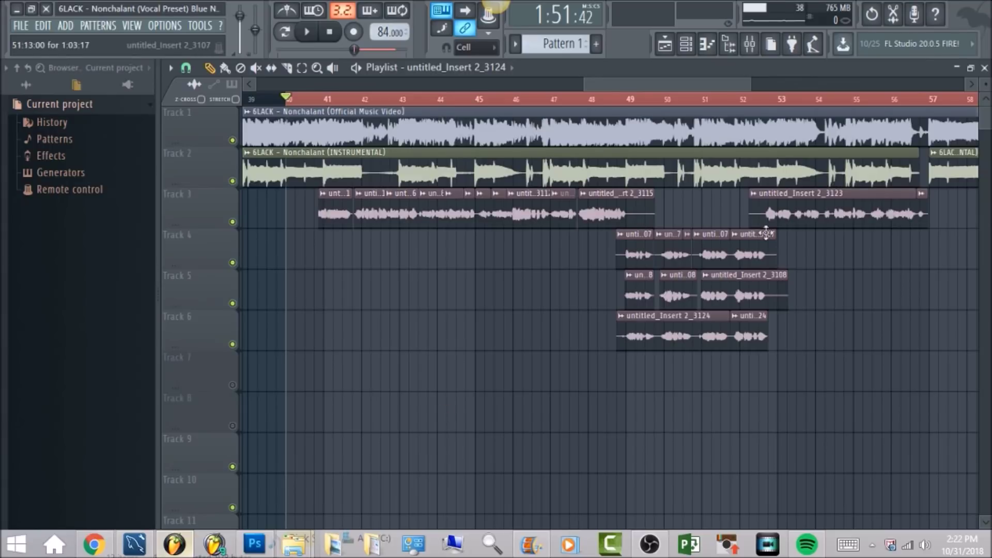
Open the mixer, check the Master track's effects, and bypass every effect on the Lead Vocal track except Auto-Tune VST.
{"action": "left_click", "coordinate": [759, 50]}
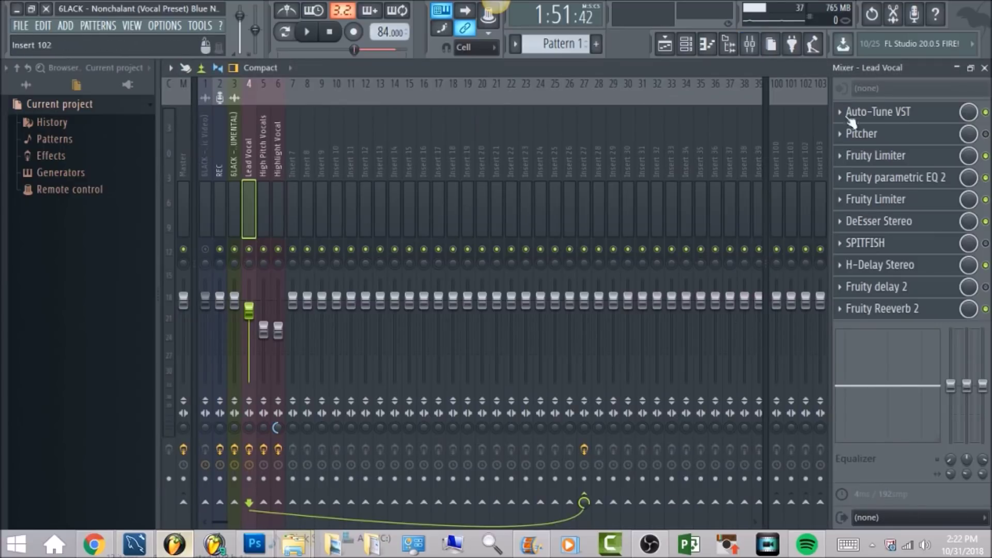
{"action": "left_click", "coordinate": [185, 158]}
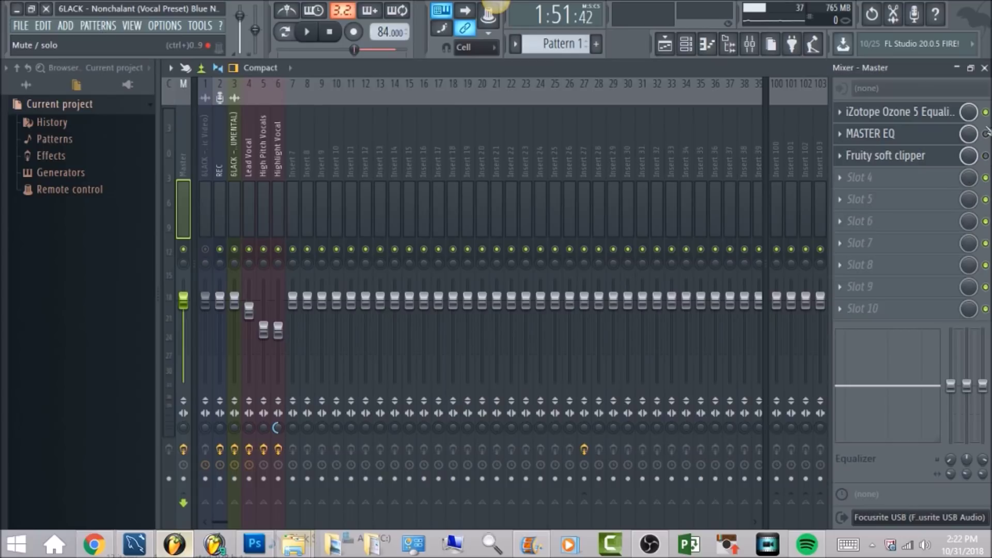
{"action": "left_click", "coordinate": [253, 138]}
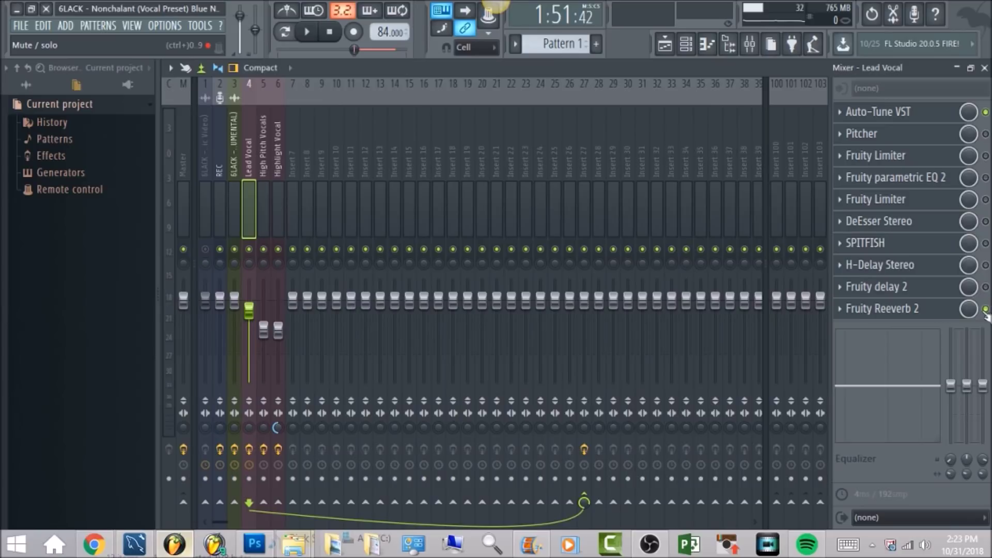
Examine the Auto-Tune VST settings on the Lead Vocal track and the Fruity Limiter settings on Insert 27.
{"action": "left_click", "coordinate": [925, 113]}
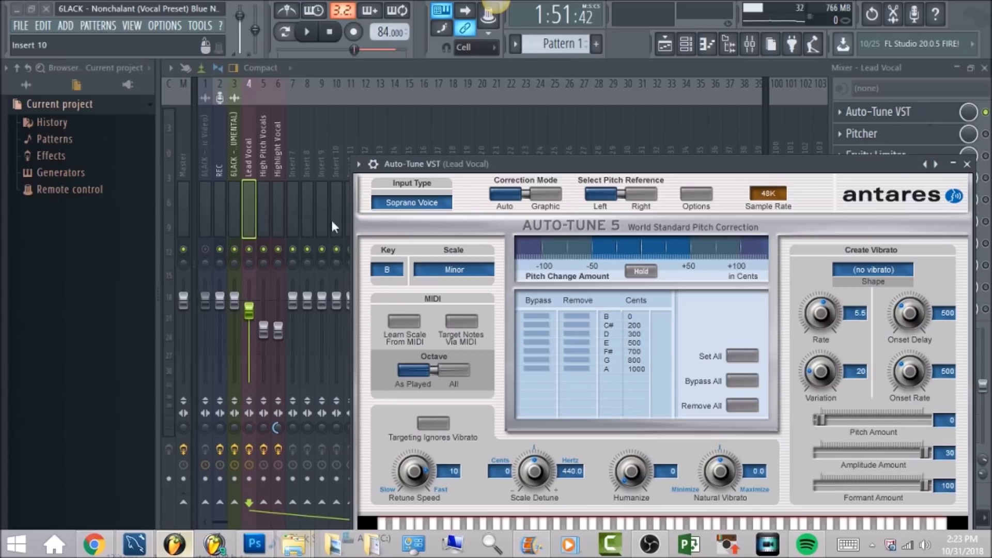
{"action": "left_click", "coordinate": [246, 154]}
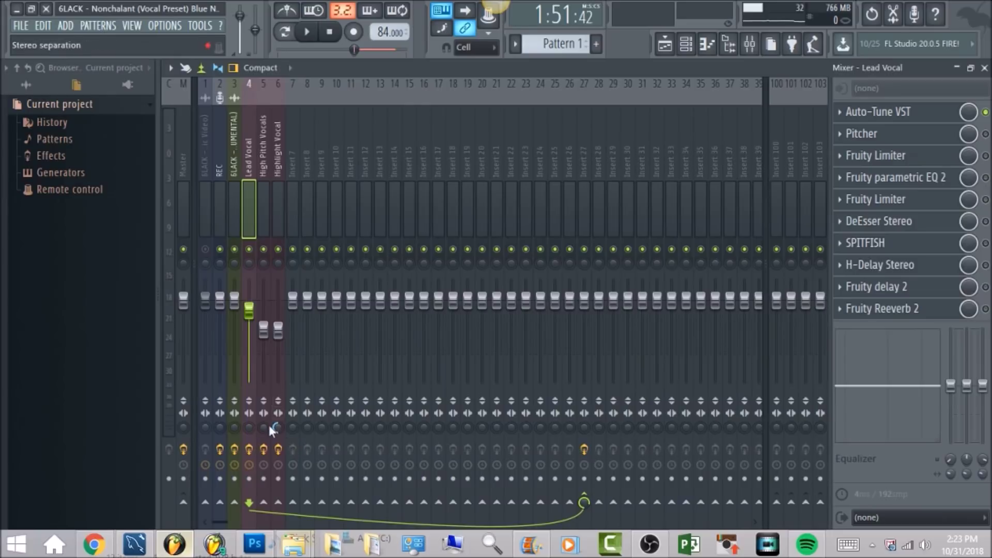
{"action": "left_click", "coordinate": [582, 162]}
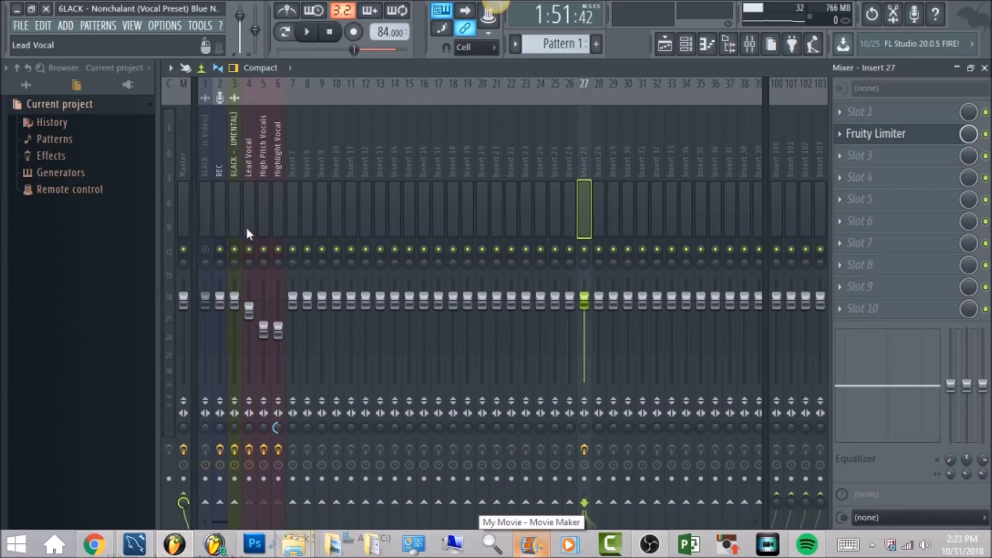
{"action": "left_click", "coordinate": [899, 135]}
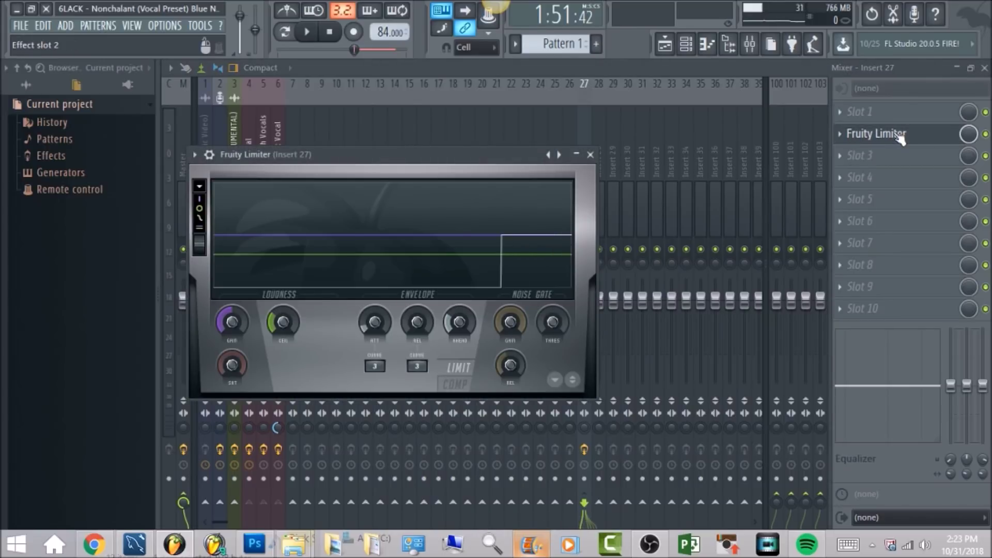
{"action": "key", "text": "Escape"}
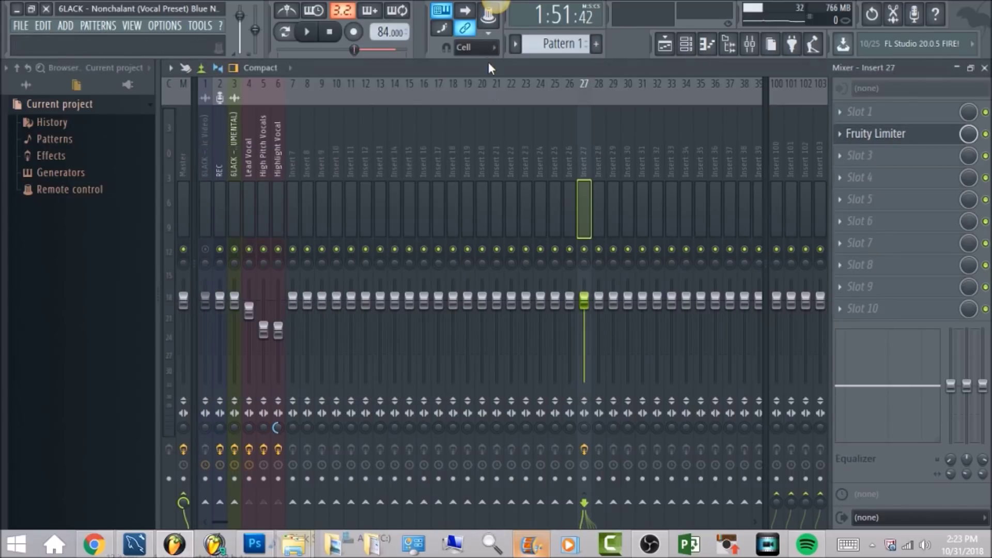
Solo the Lead Vocal track with its routed Insert 27 and audition it with only Auto-Tune VST active.
{"action": "left_click", "coordinate": [250, 143]}
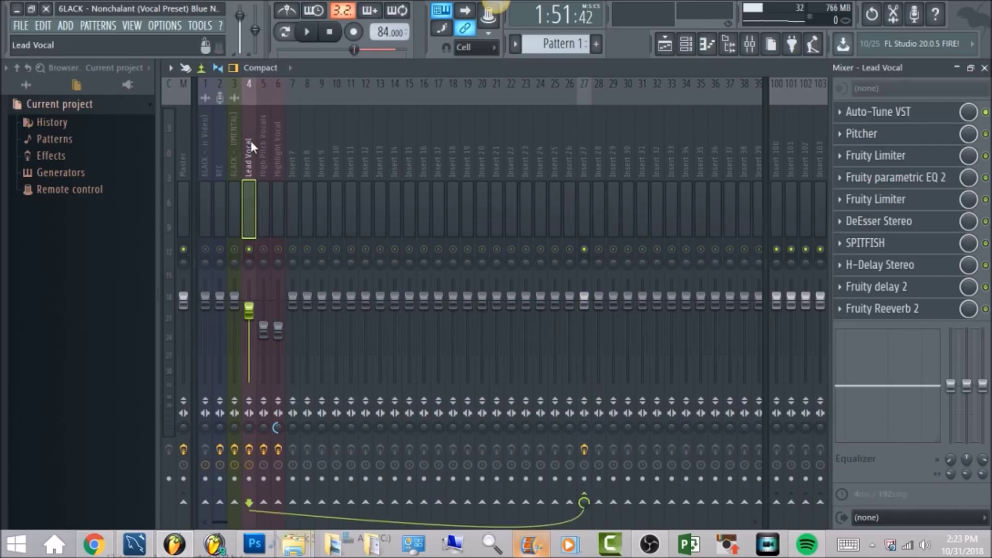
{"action": "left_click", "coordinate": [307, 32]}
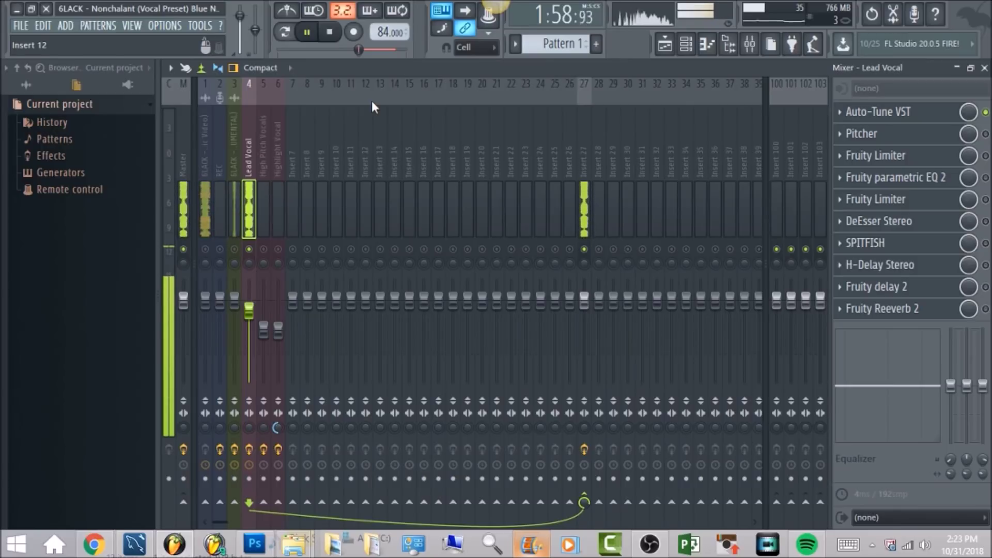
{"action": "left_click", "coordinate": [330, 37]}
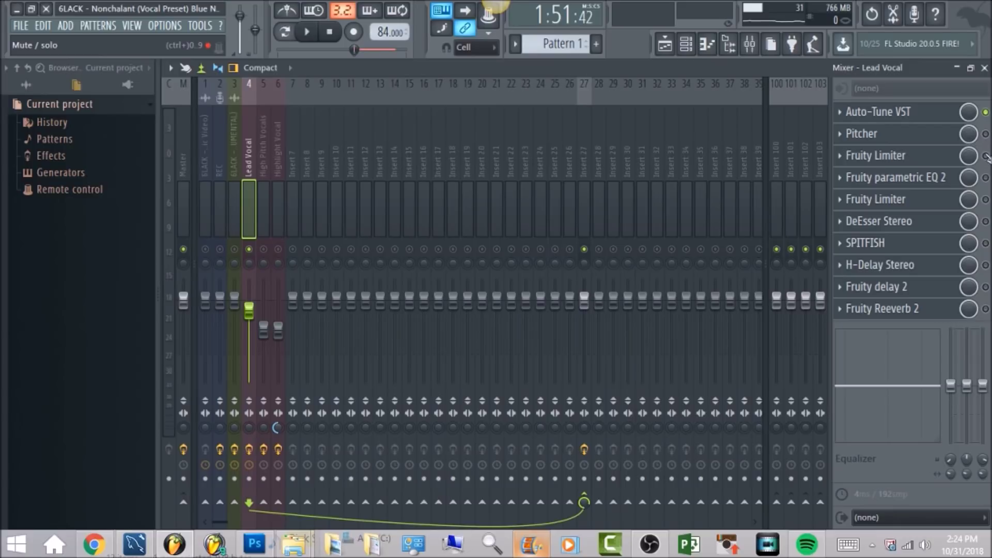
Switch on Pitcher on the Lead Vocal track to examine its key, scale and speed settings, and bypass it again.
{"action": "left_click", "coordinate": [986, 134]}
{"action": "left_click", "coordinate": [878, 134]}
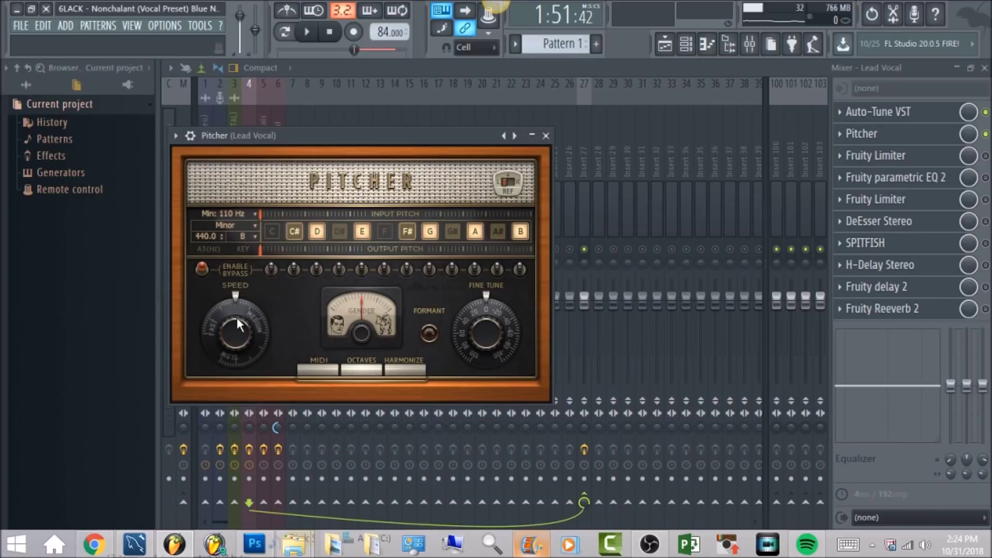
{"action": "left_click", "coordinate": [985, 135]}
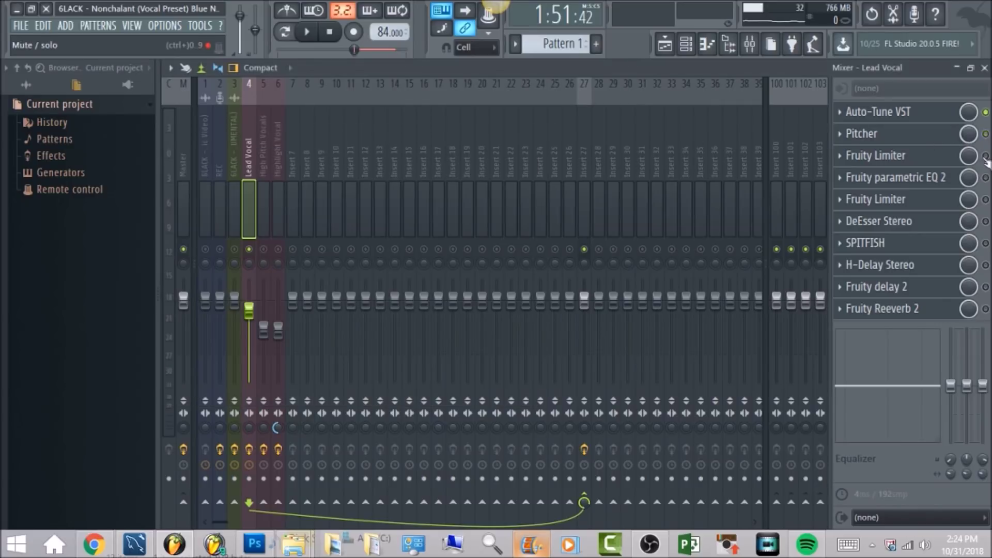
Enable the first Fruity Limiter on the Lead Vocal track and audition the vocal with its compressor settings open.
{"action": "left_click", "coordinate": [917, 161]}
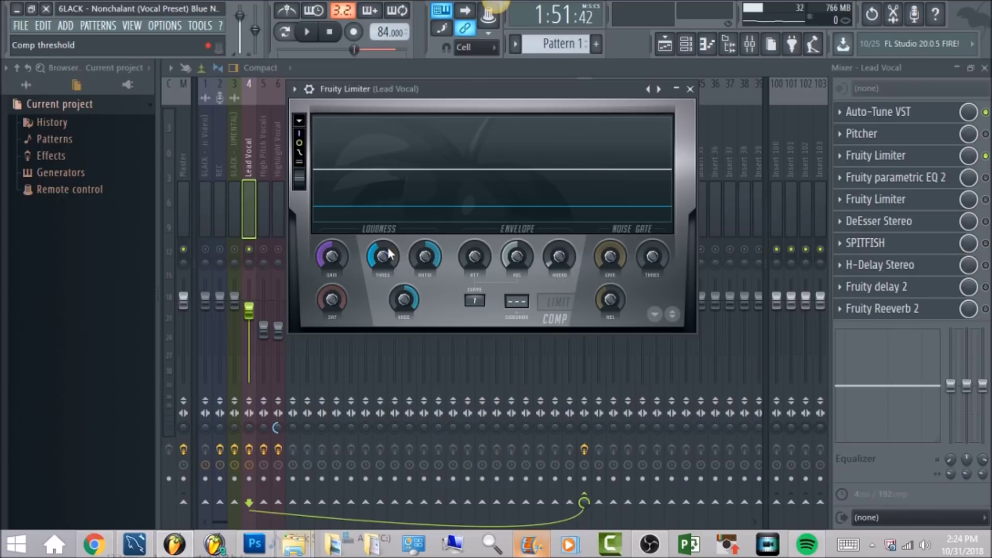
{"action": "left_click", "coordinate": [307, 32]}
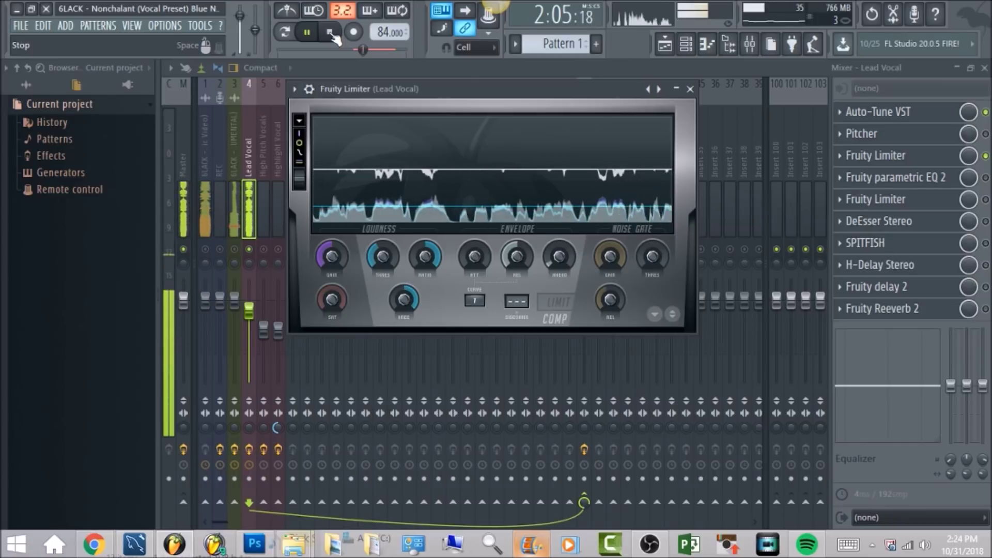
{"action": "left_click", "coordinate": [330, 34]}
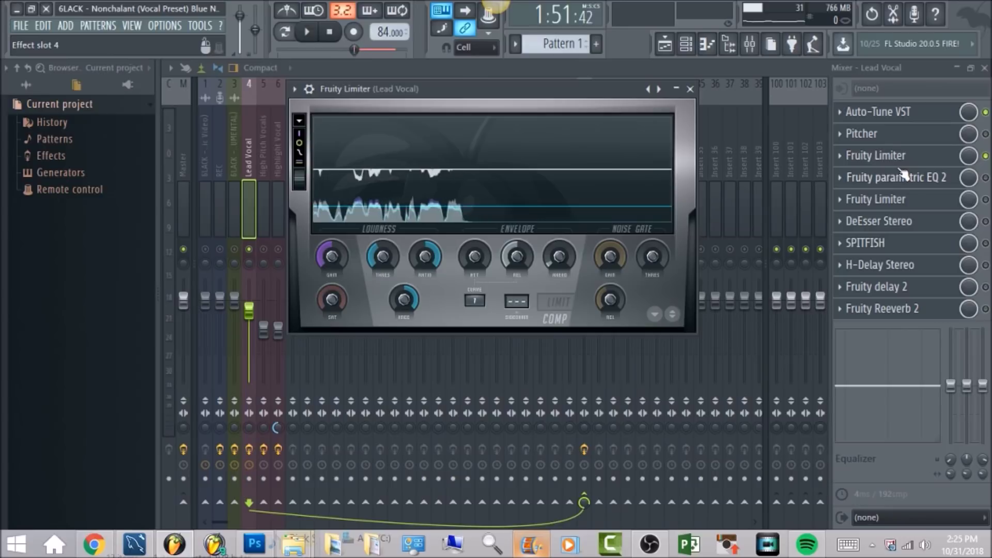
Enable Fruity parametric EQ 2 on the Lead Vocal track and audition the vocal after inspecting the low-cut, low-mid and high-shelf bands.
{"action": "left_click", "coordinate": [925, 179]}
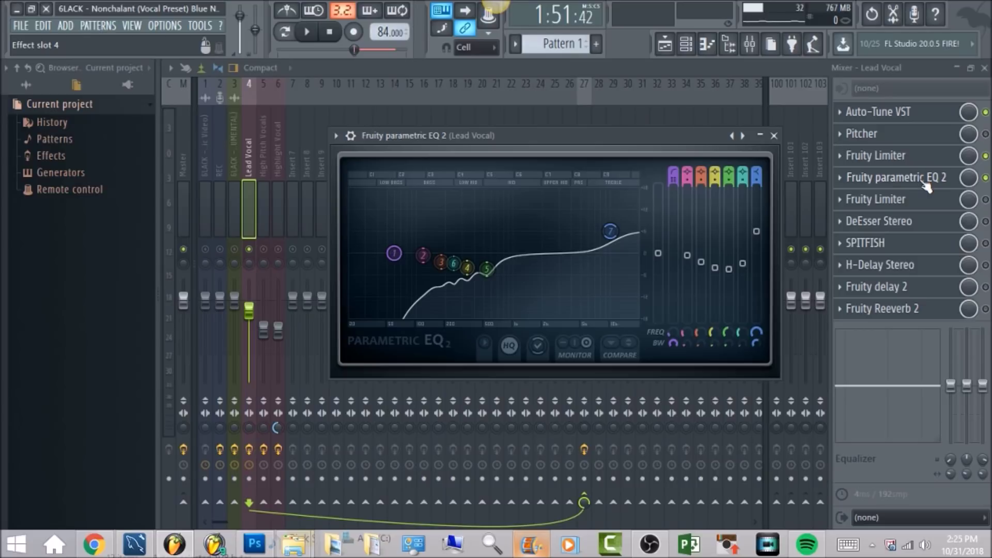
{"action": "mouse_move", "coordinate": [392, 253]}
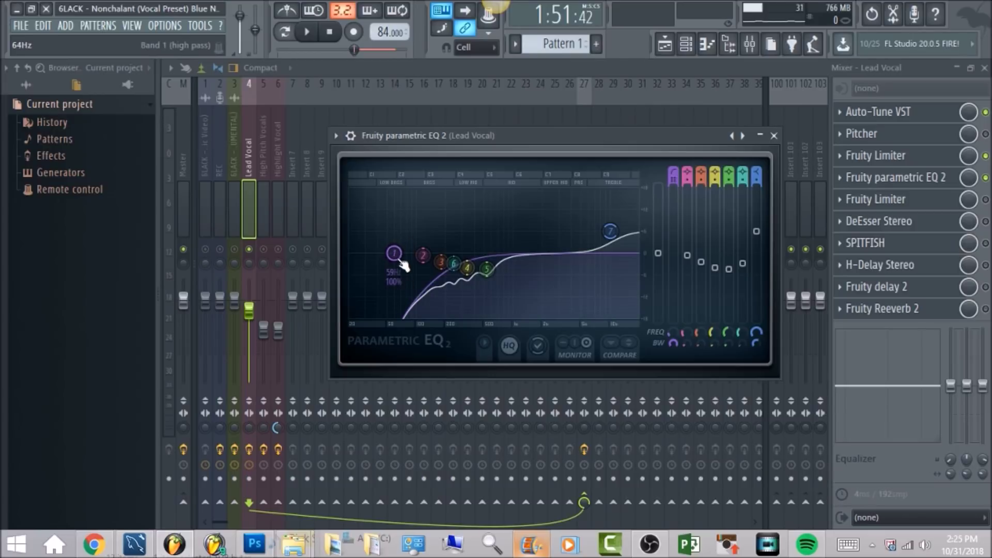
{"action": "mouse_move", "coordinate": [429, 249]}
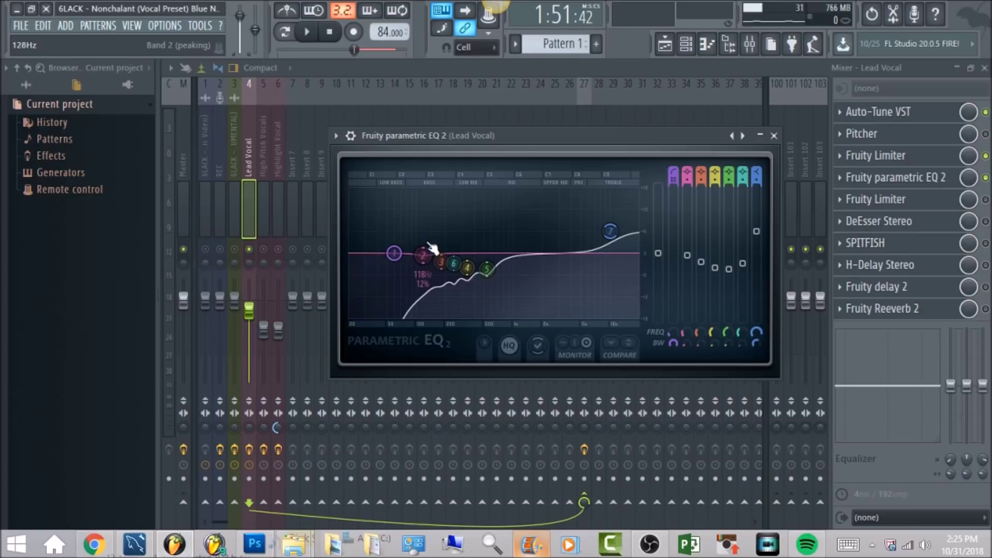
{"action": "mouse_move", "coordinate": [464, 274]}
{"action": "mouse_move", "coordinate": [479, 246]}
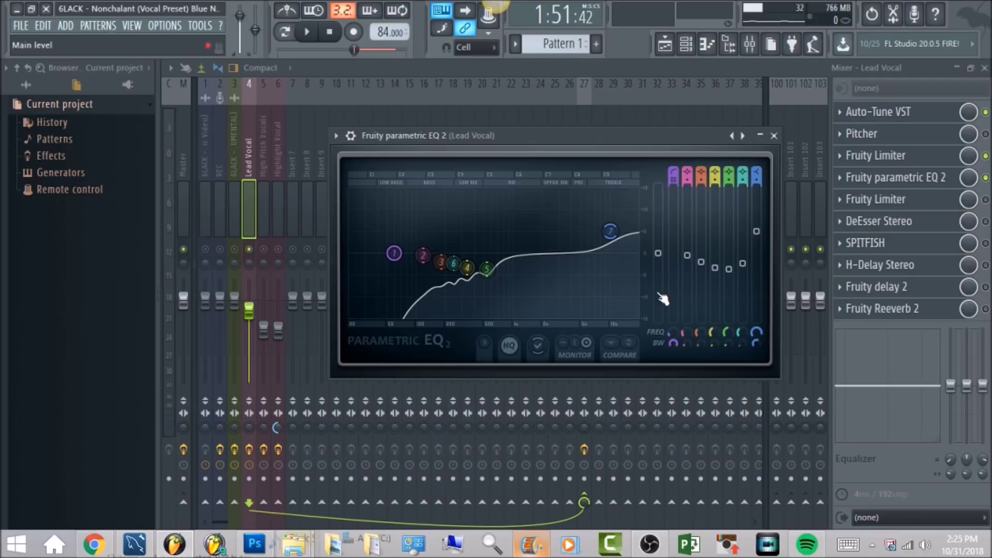
{"action": "mouse_move", "coordinate": [620, 229]}
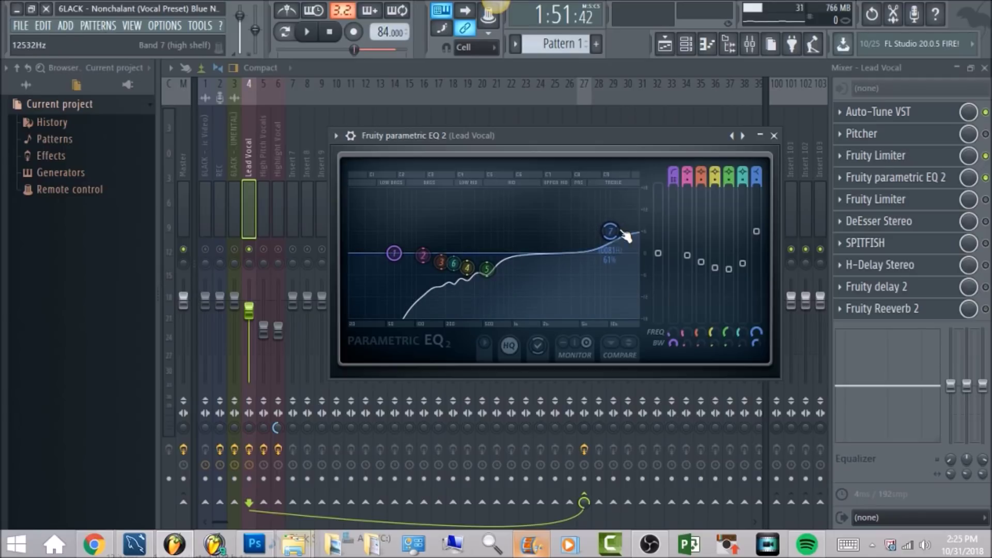
{"action": "left_click", "coordinate": [308, 32]}
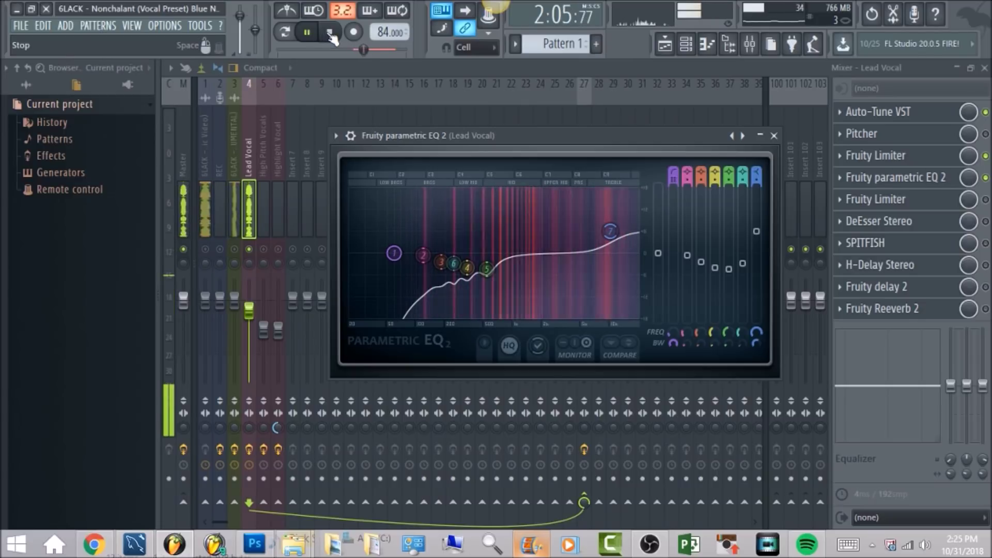
{"action": "left_click", "coordinate": [330, 33]}
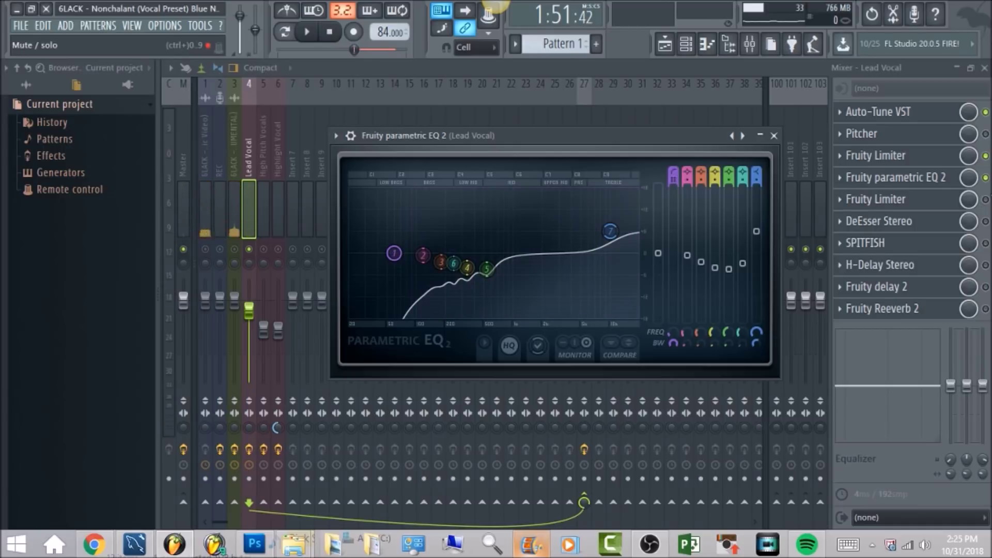
Enable the second Fruity Limiter, placed after the EQ on the Lead Vocal track, and audition the vocal through it.
{"action": "left_click", "coordinate": [985, 200]}
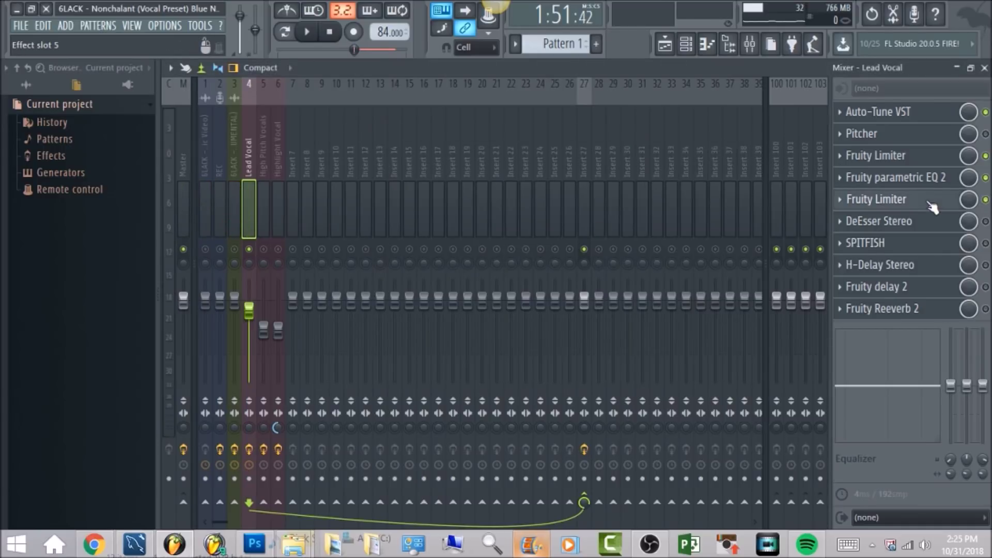
{"action": "left_click", "coordinate": [930, 205]}
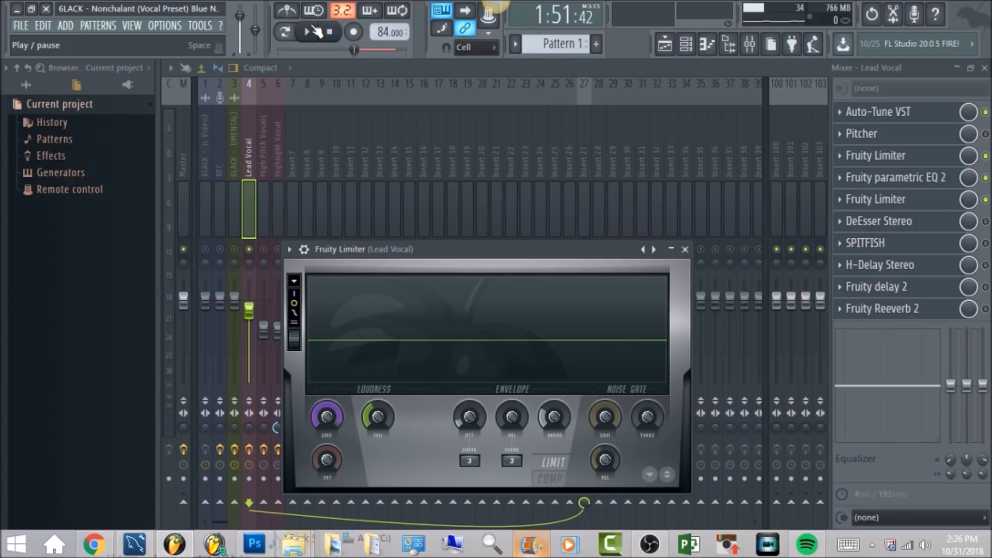
{"action": "left_click", "coordinate": [316, 32]}
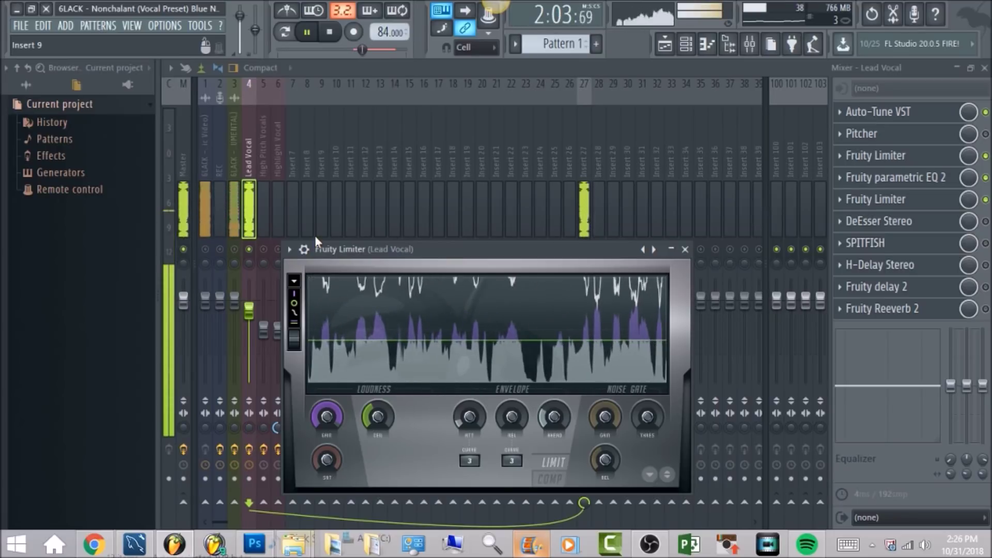
{"action": "left_click", "coordinate": [329, 32]}
Enable DeEsser Stereo on the Lead Vocal track, check its SideChain filter options without changing them, and audition the vocal.
{"action": "left_click", "coordinate": [986, 221]}
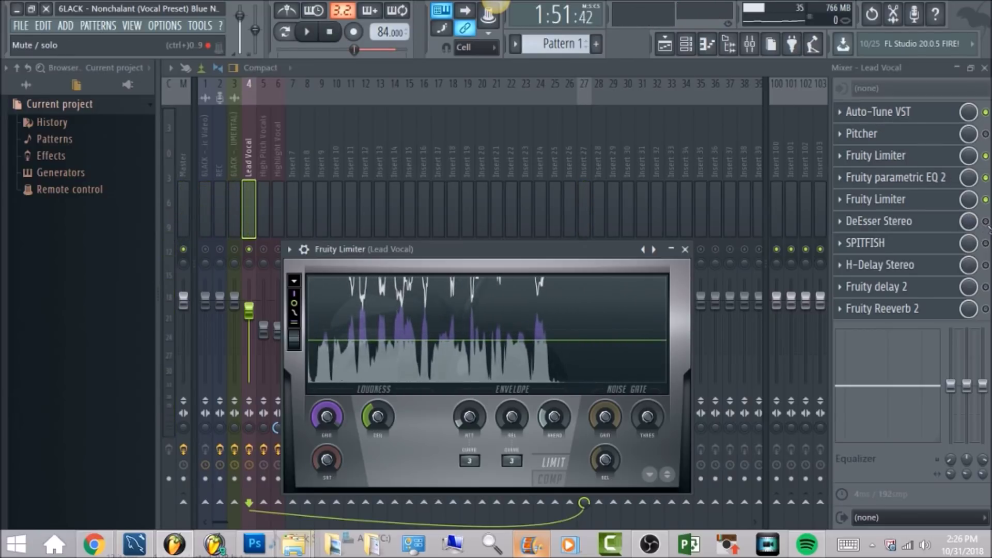
{"action": "key", "text": "Escape"}
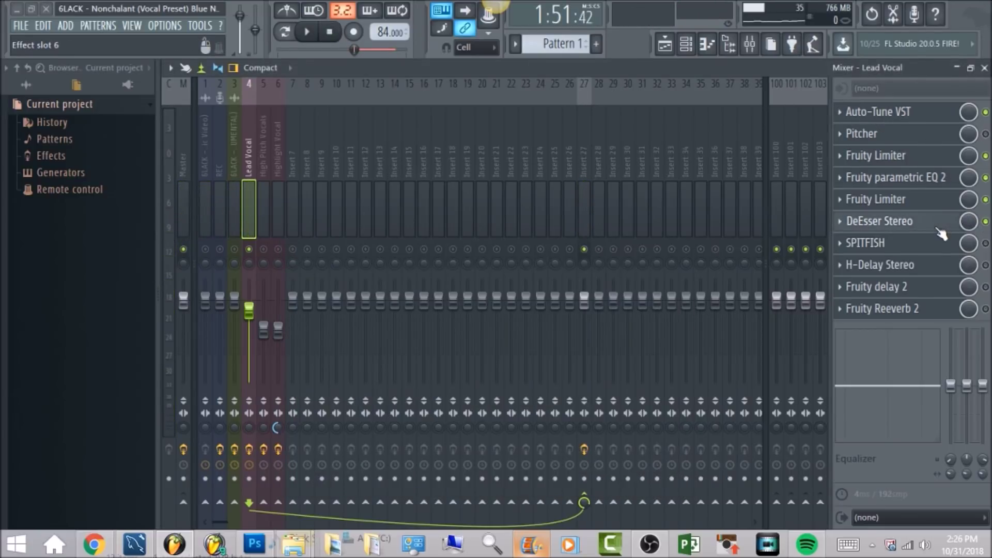
{"action": "left_click", "coordinate": [937, 228]}
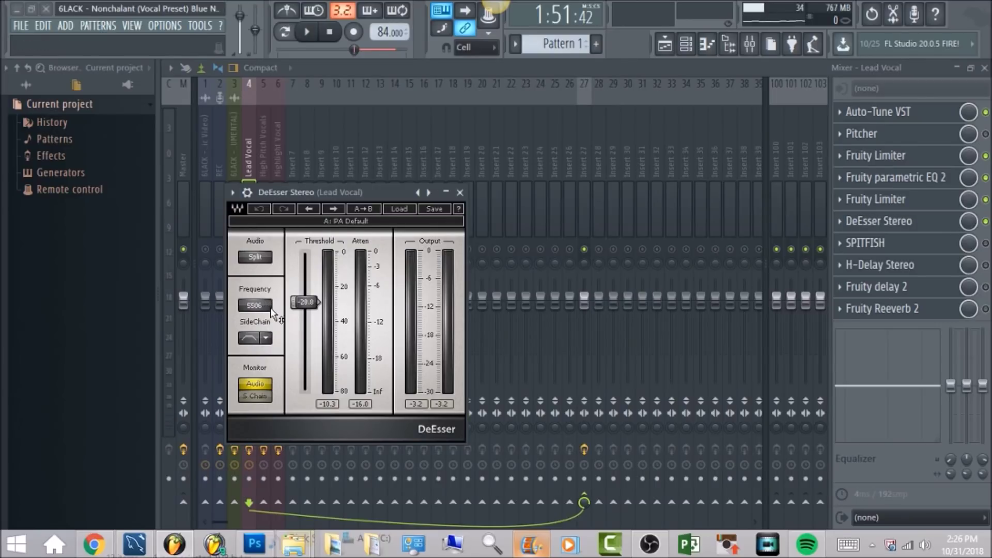
{"action": "left_click", "coordinate": [267, 338]}
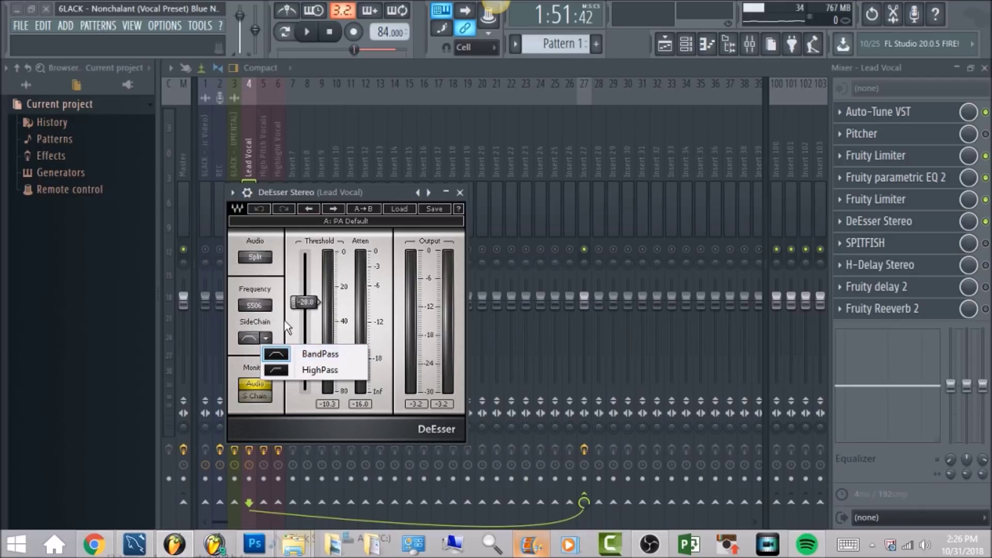
{"action": "left_click", "coordinate": [287, 328]}
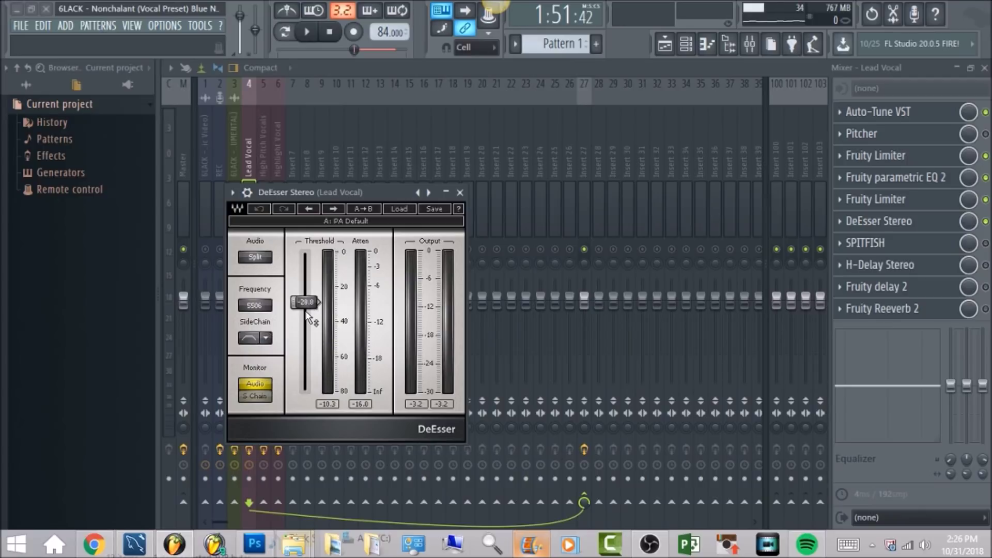
{"action": "left_click", "coordinate": [314, 37]}
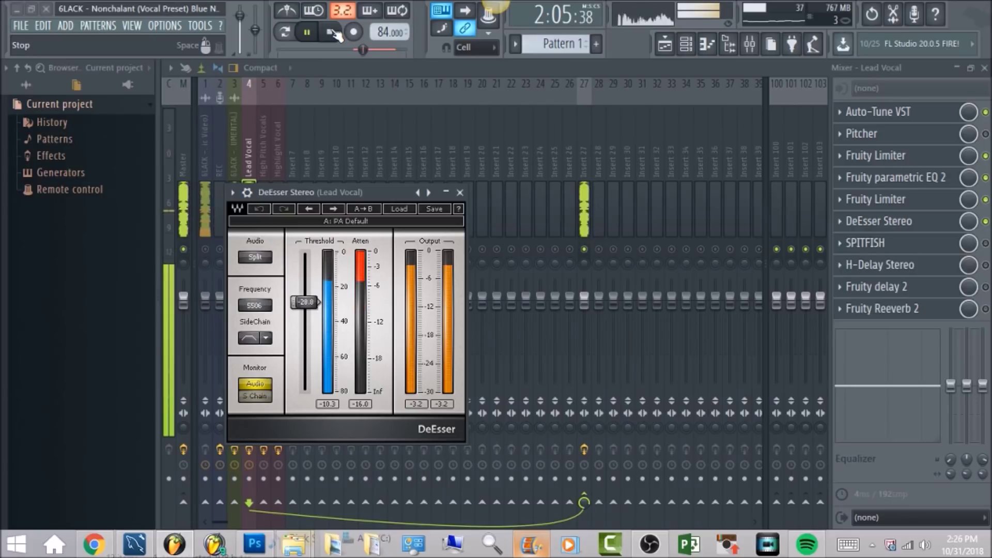
{"action": "left_click", "coordinate": [332, 33]}
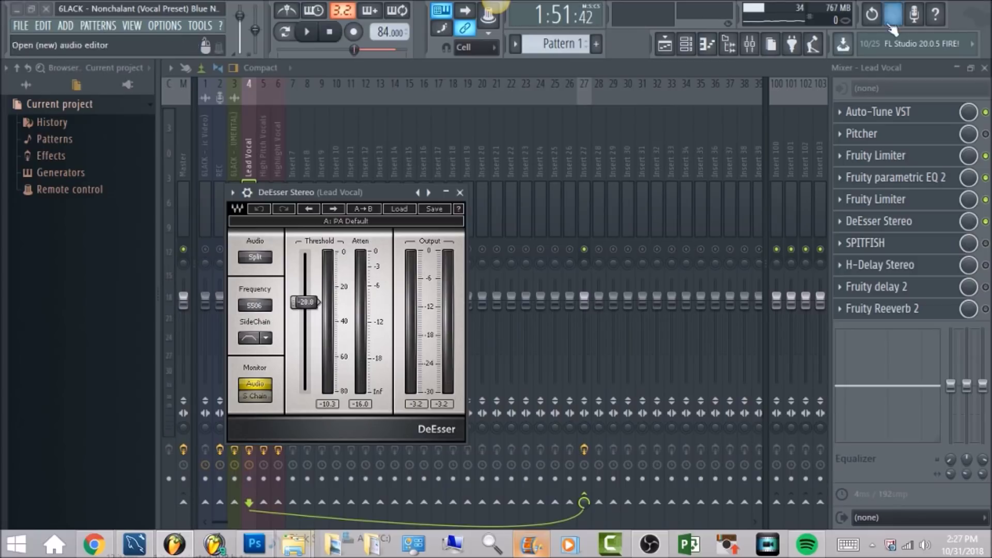
Switch the Lead Vocal de-essing from DeEsser Stereo to SPITFISH and audition the vocal with the SPITFISH settings open.
{"action": "left_click", "coordinate": [985, 221]}
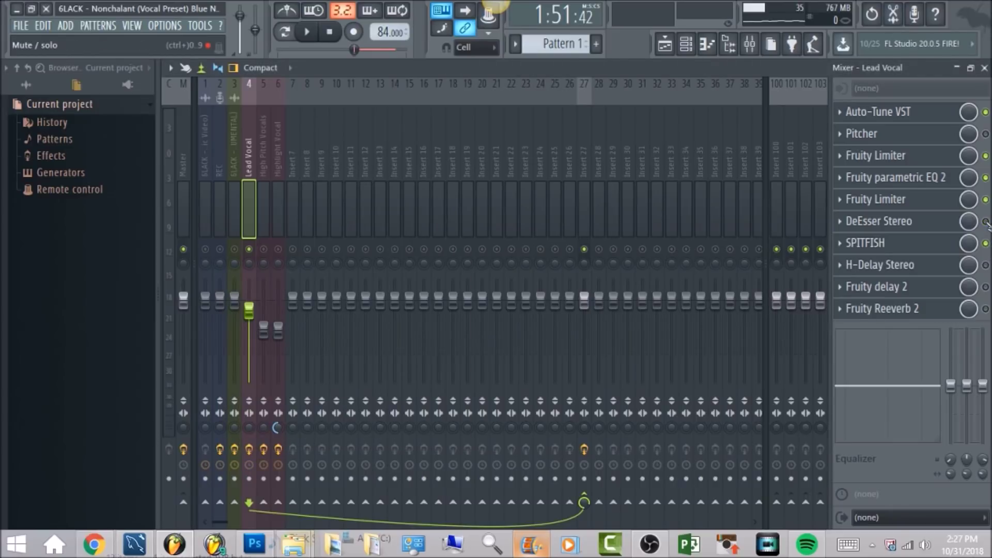
{"action": "key", "text": "space"}
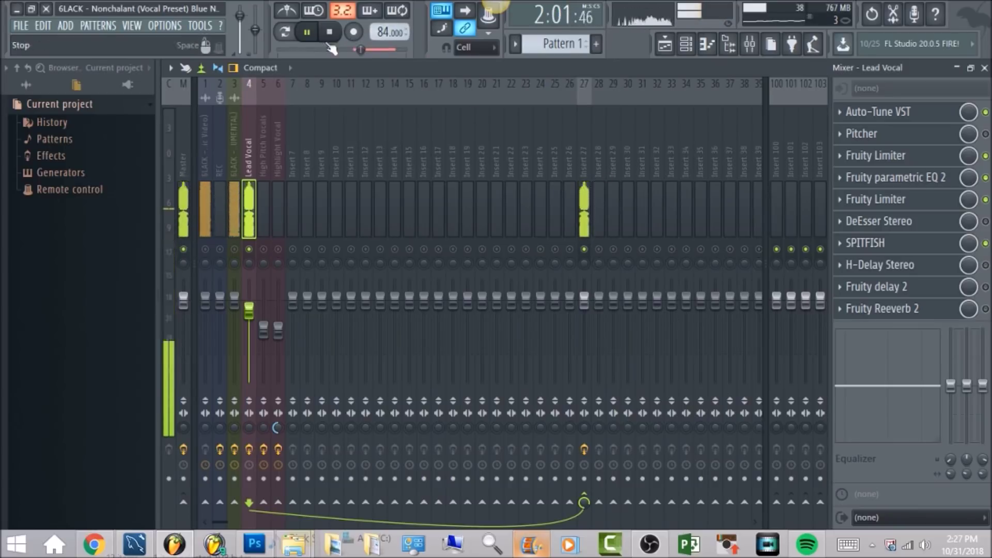
{"action": "left_click", "coordinate": [864, 244]}
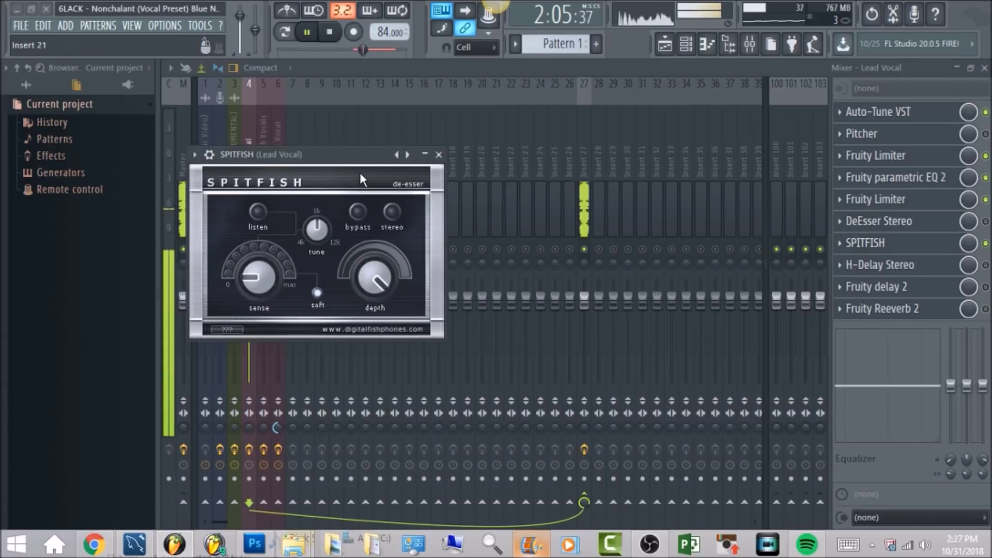
{"action": "left_click", "coordinate": [331, 33]}
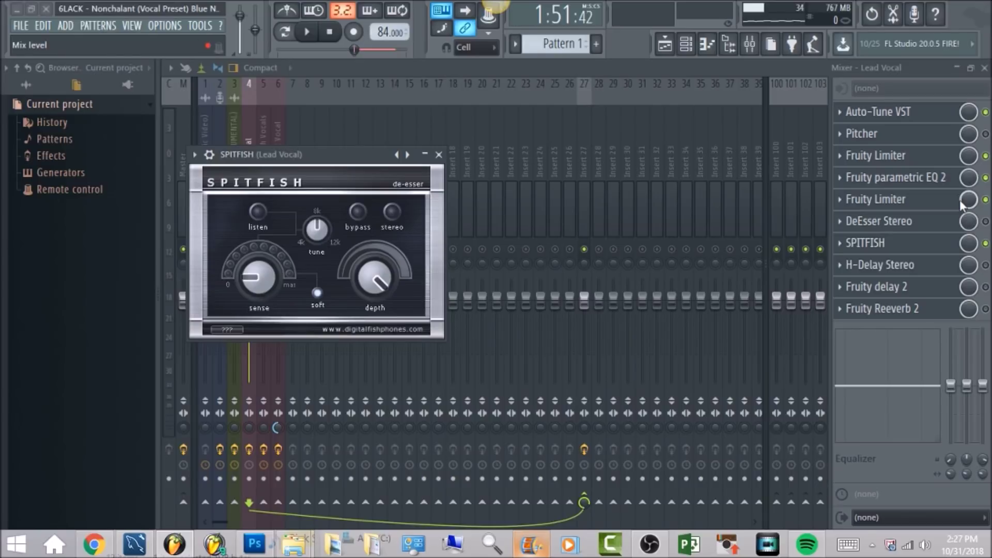
Enable H-Delay Stereo on the Lead Vocal track, switch from SPITFISH back to DeEsser Stereo, and audition the vocal through the delay.
{"action": "left_click", "coordinate": [985, 265]}
{"action": "left_click", "coordinate": [985, 265]}
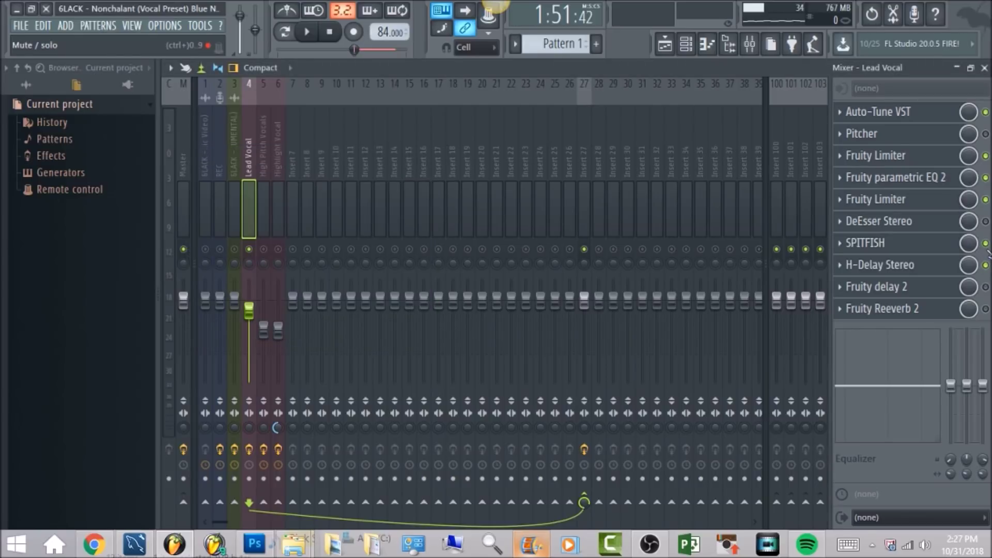
{"action": "left_click", "coordinate": [985, 243]}
{"action": "left_click", "coordinate": [920, 272]}
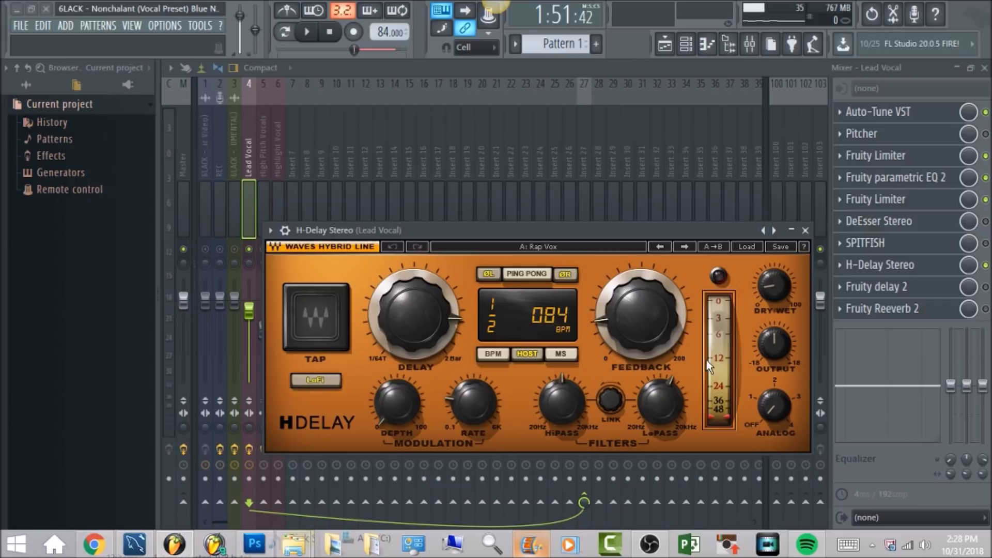
{"action": "left_click", "coordinate": [312, 36]}
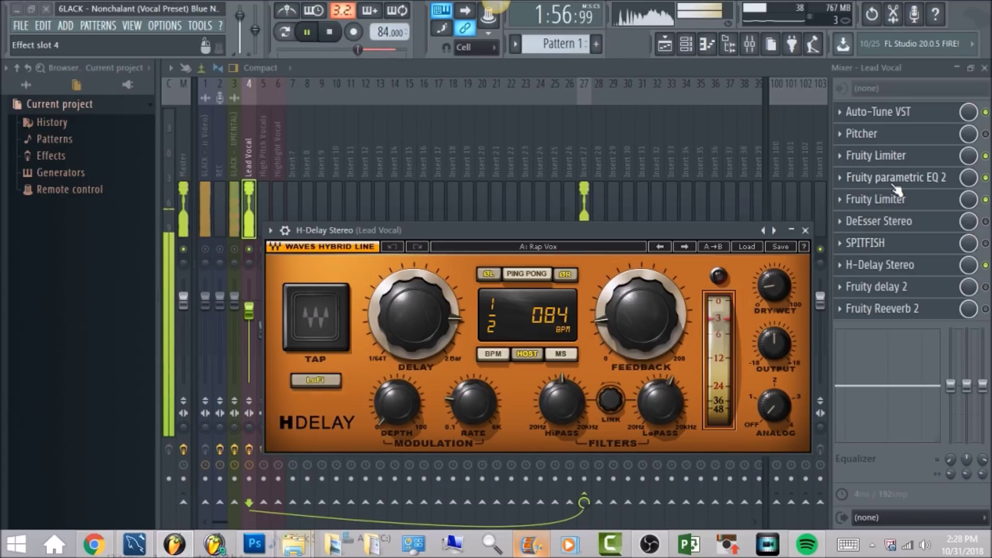
{"action": "left_click", "coordinate": [948, 266]}
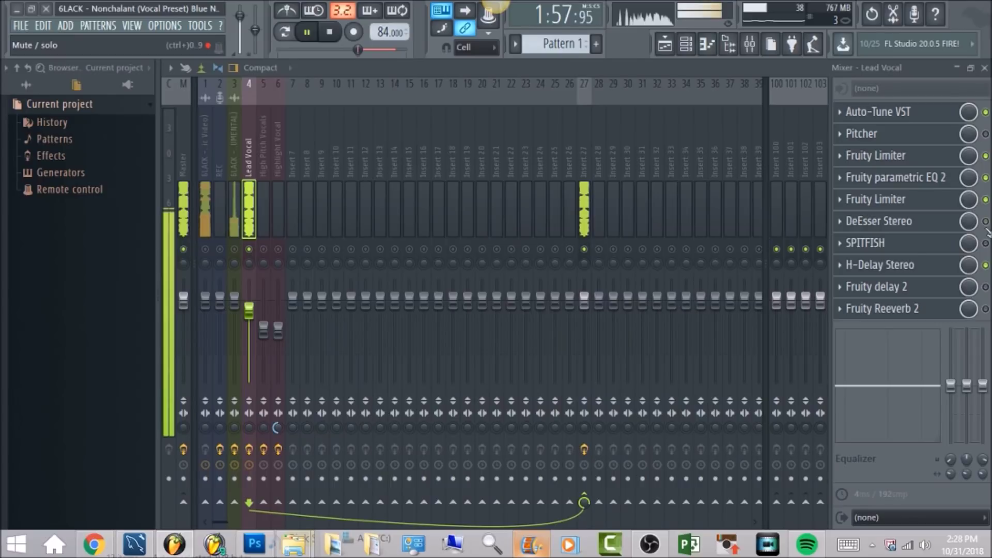
{"action": "left_click", "coordinate": [949, 266]}
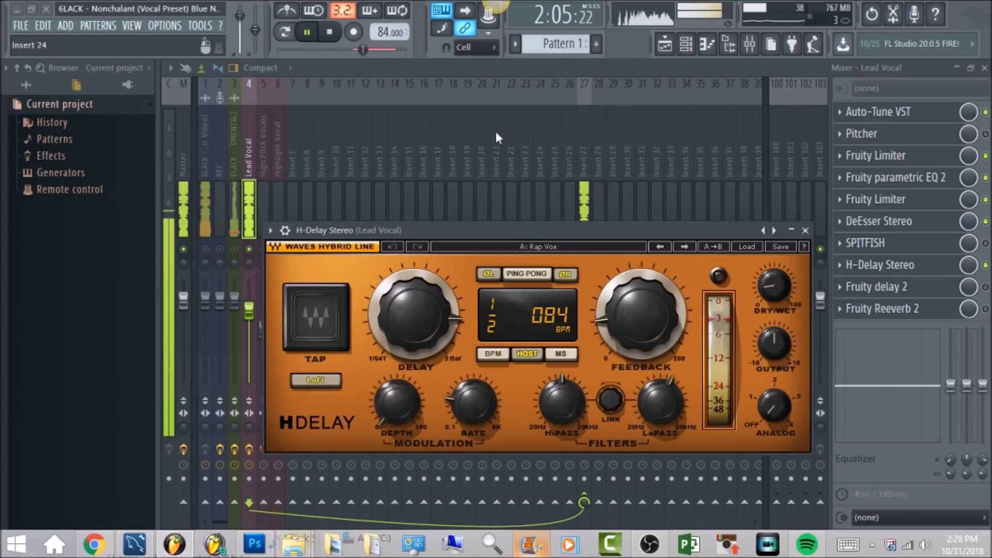
{"action": "left_click", "coordinate": [330, 32]}
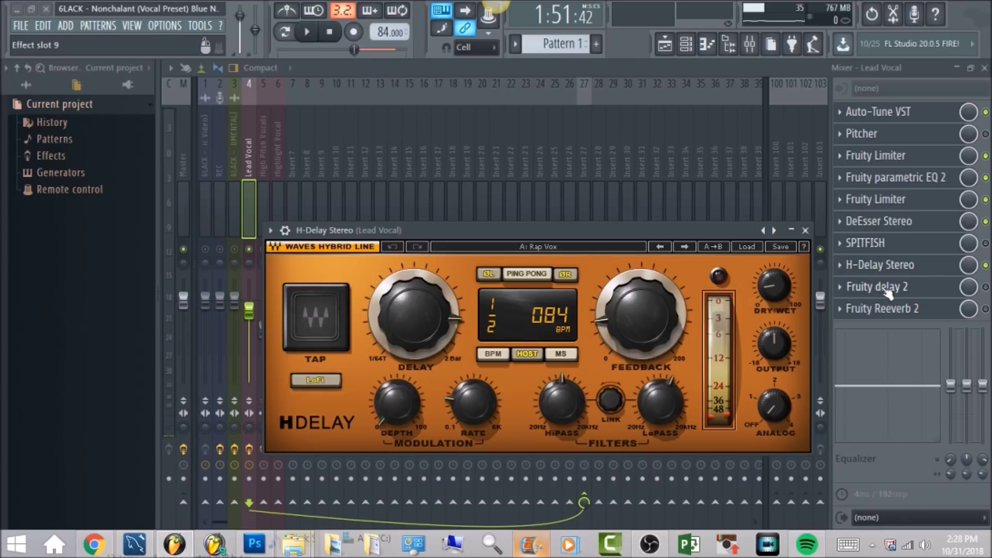
Inspect Fruity delay 2 on the Lead Vocal track without enabling it, and enable Fruity Reeverb 2 and audition the vocal through it.
{"action": "left_click", "coordinate": [951, 288]}
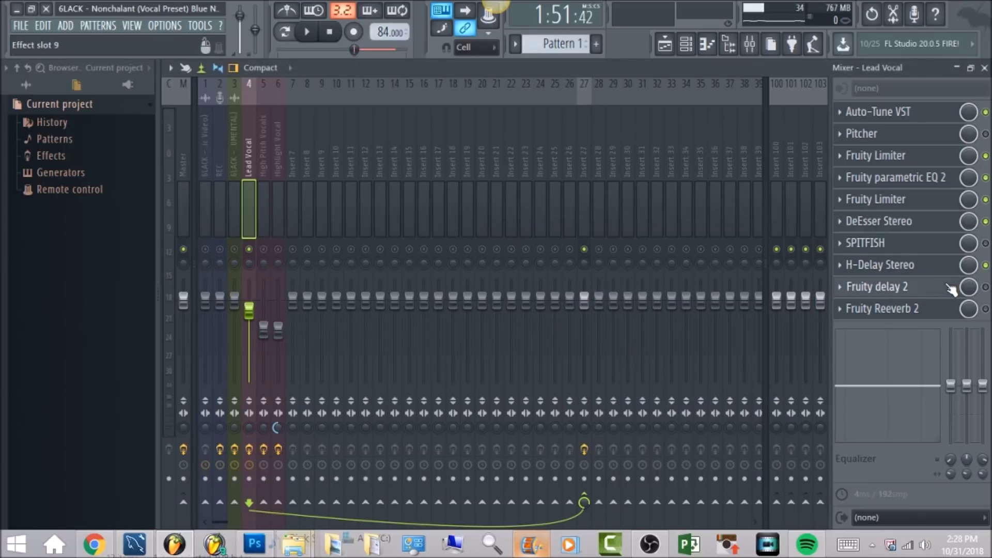
{"action": "left_click", "coordinate": [950, 287]}
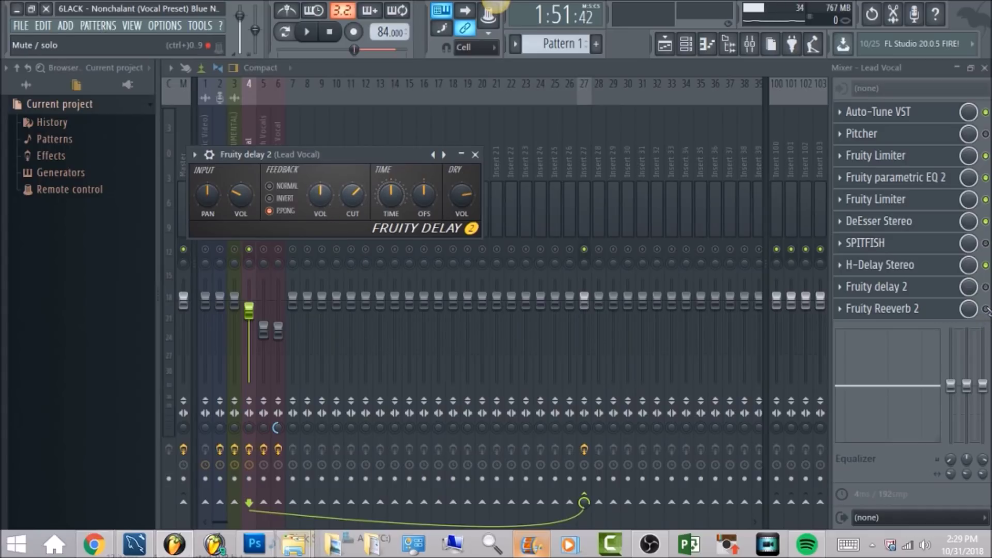
{"action": "left_click", "coordinate": [952, 309]}
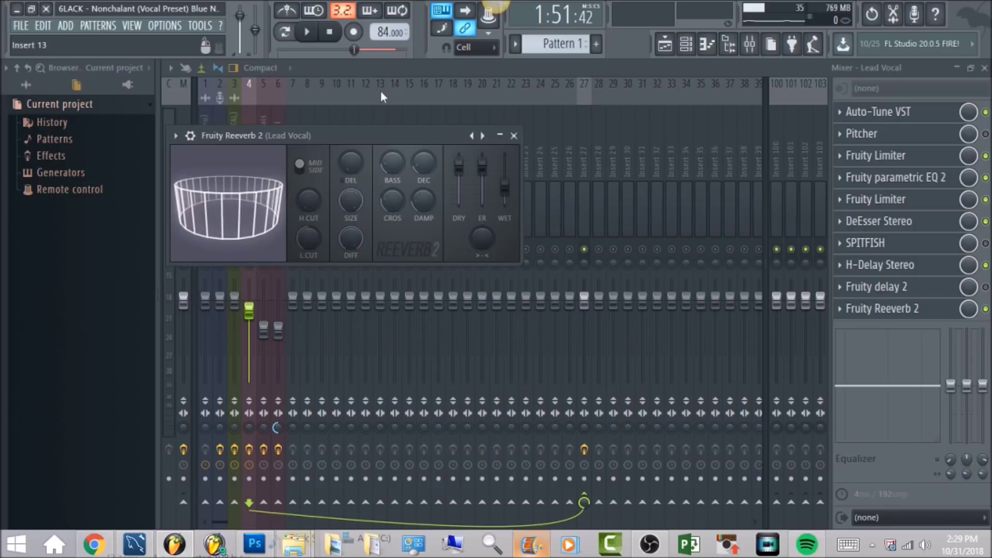
{"action": "left_click", "coordinate": [313, 32]}
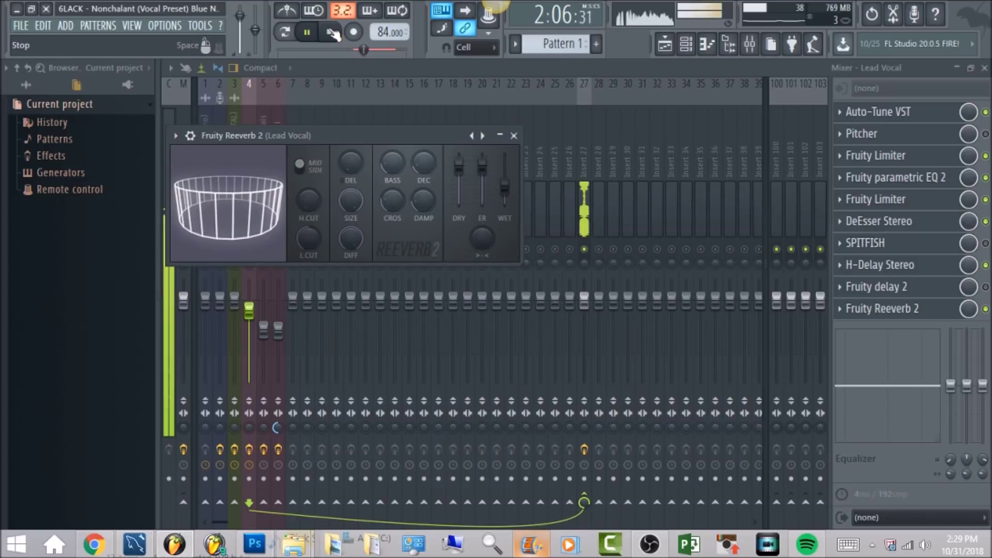
{"action": "left_click", "coordinate": [334, 34]}
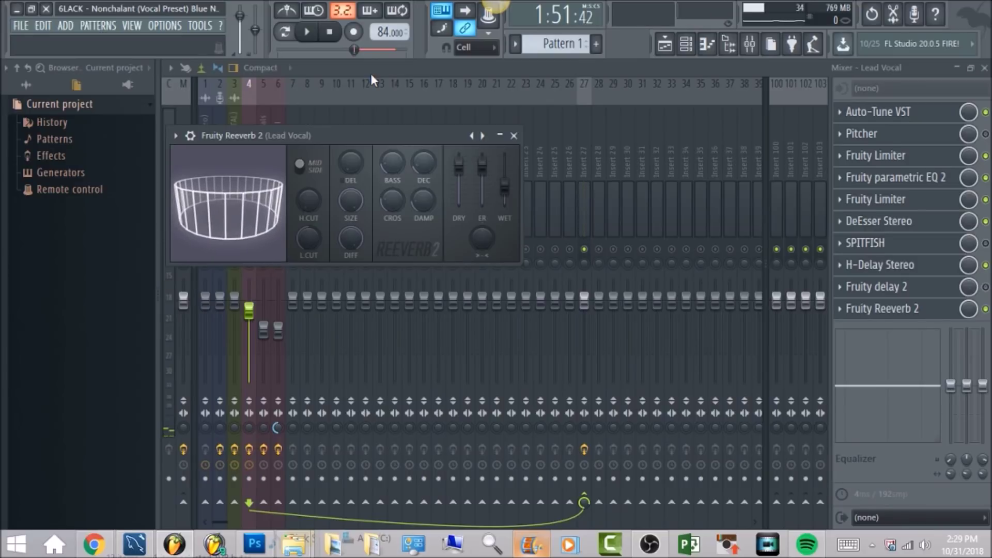
Place the playhead at bar 49 in the playlist and solo the High Pitch Vocals mixer track.
{"action": "key", "text": "Escape"}
{"action": "left_click", "coordinate": [265, 171]}
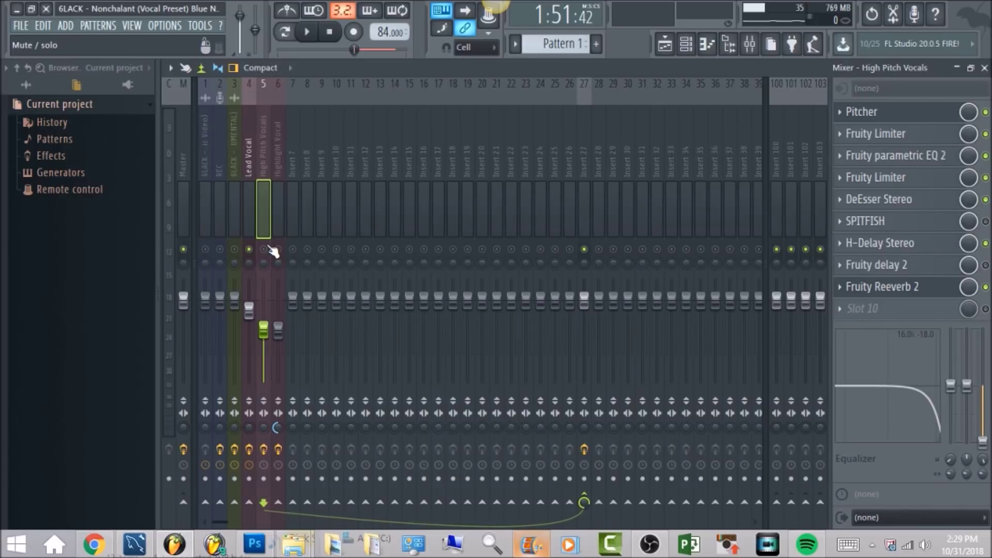
{"action": "left_click", "coordinate": [665, 44]}
{"action": "left_click_drag", "start_coordinate": [618, 88], "coordinate": [645, 88]}
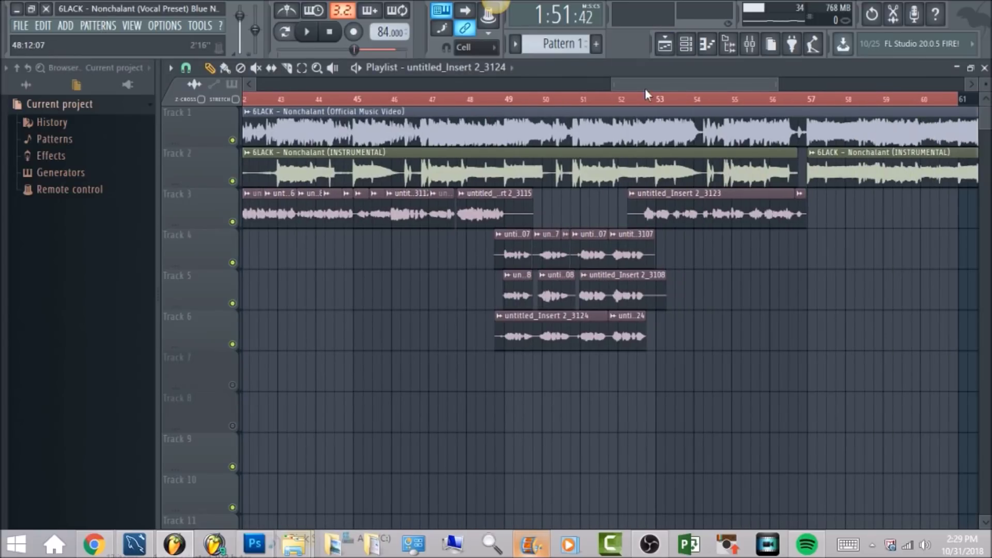
{"action": "left_click", "coordinate": [509, 104]}
{"action": "left_click", "coordinate": [749, 43]}
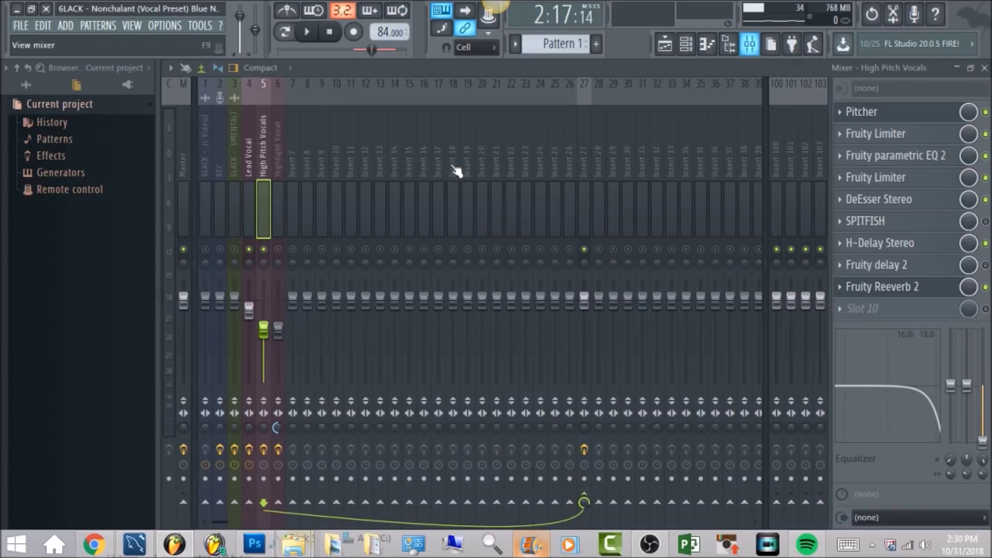
{"action": "right_click", "coordinate": [263, 249]}
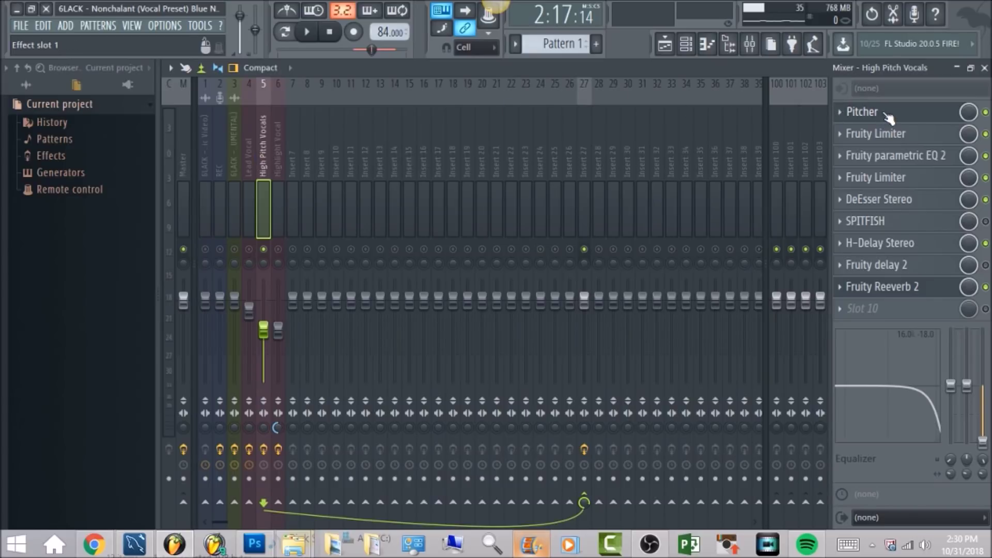
Open Pitcher on the High Pitch Vocals track and audition the vocal with Formant on and with Formant off.
{"action": "left_click", "coordinate": [985, 134]}
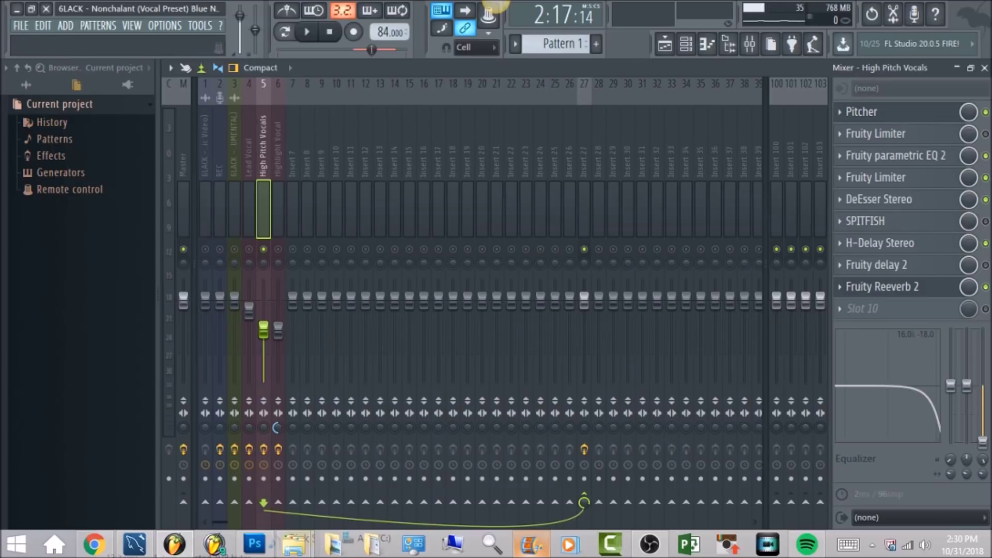
{"action": "left_click", "coordinate": [985, 133]}
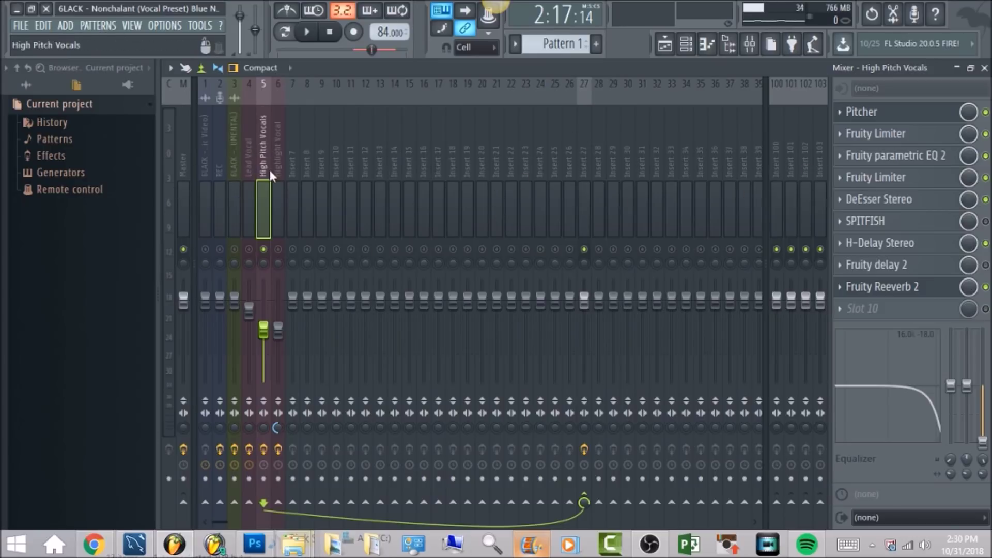
{"action": "left_click", "coordinate": [873, 111]}
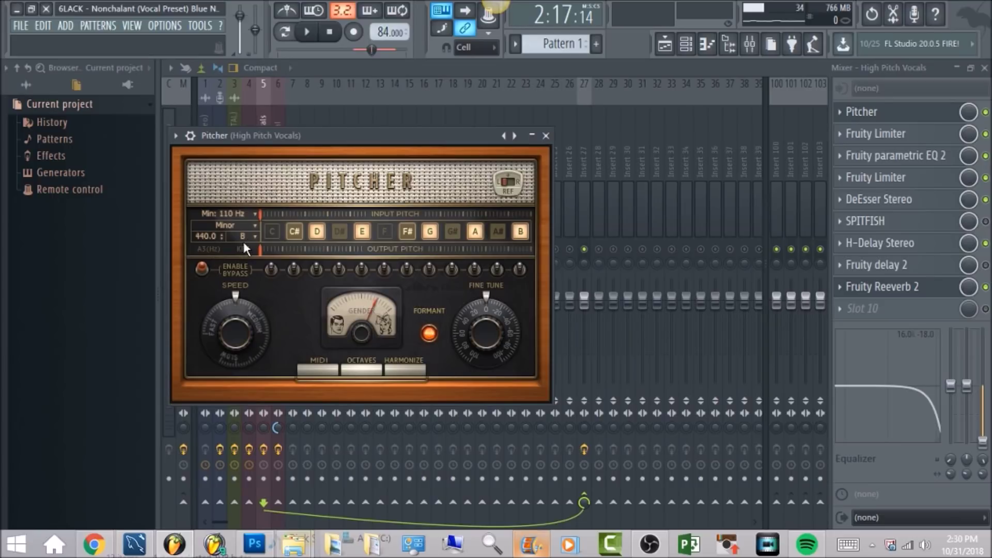
{"action": "left_click_drag", "start_coordinate": [403, 132], "coordinate": [470, 137]}
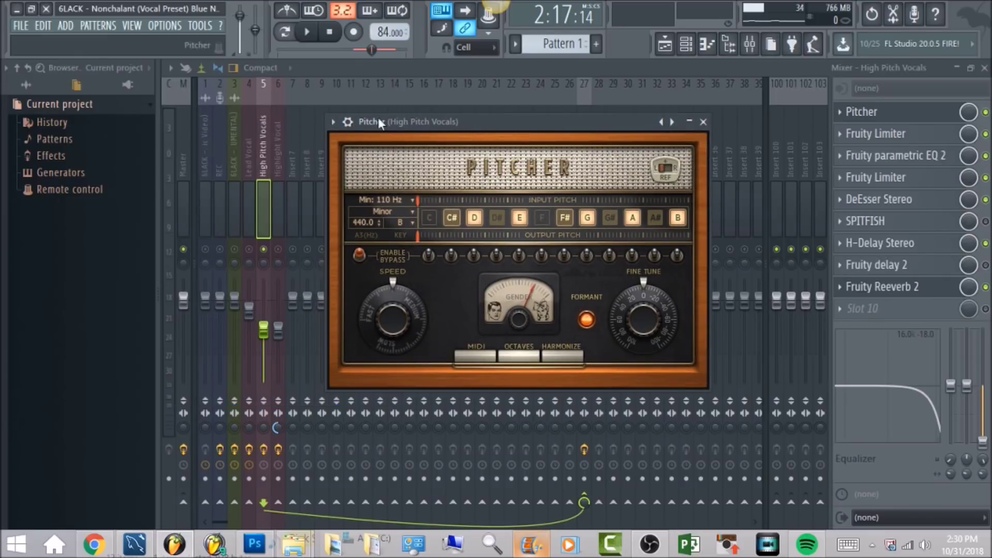
{"action": "left_click", "coordinate": [306, 32]}
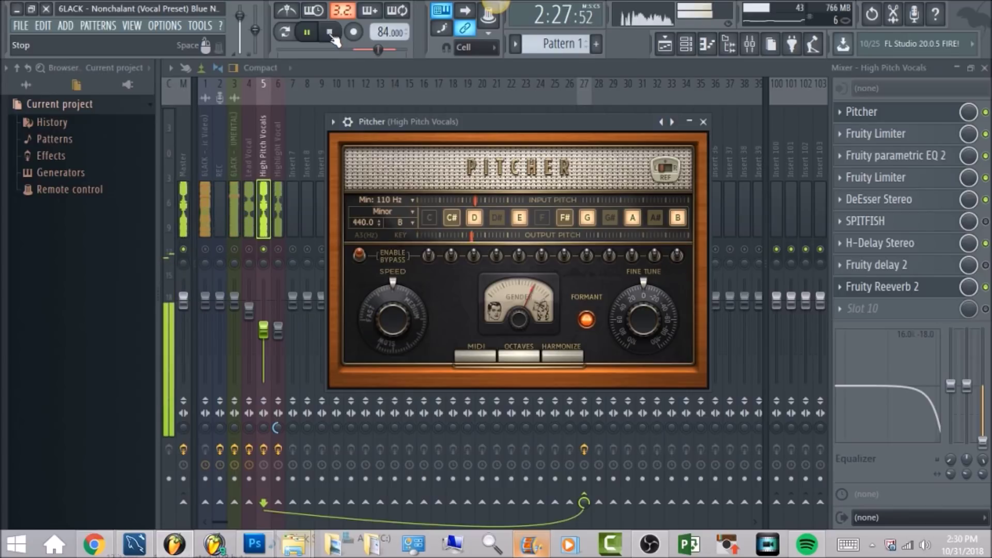
{"action": "left_click", "coordinate": [330, 33]}
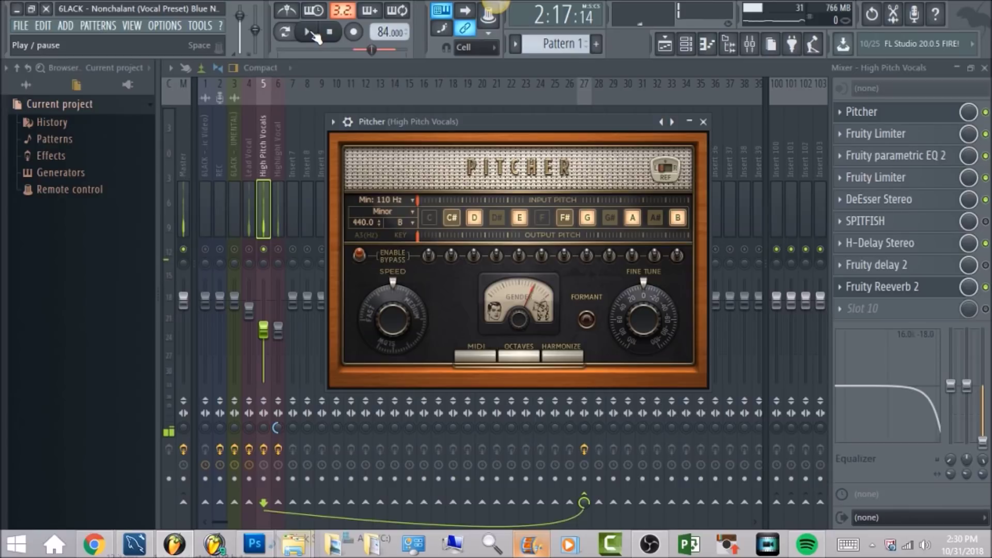
{"action": "left_click", "coordinate": [310, 34]}
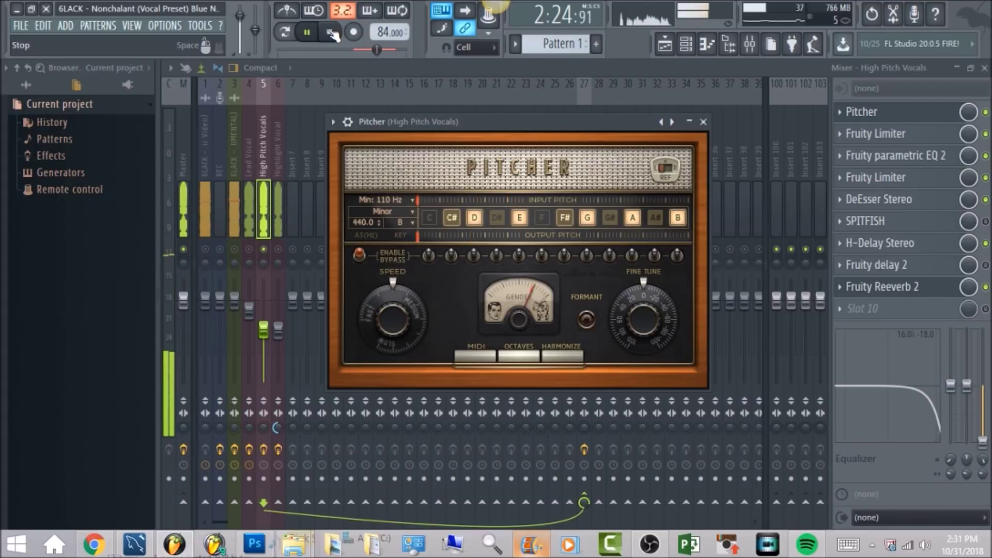
{"action": "left_click", "coordinate": [331, 33]}
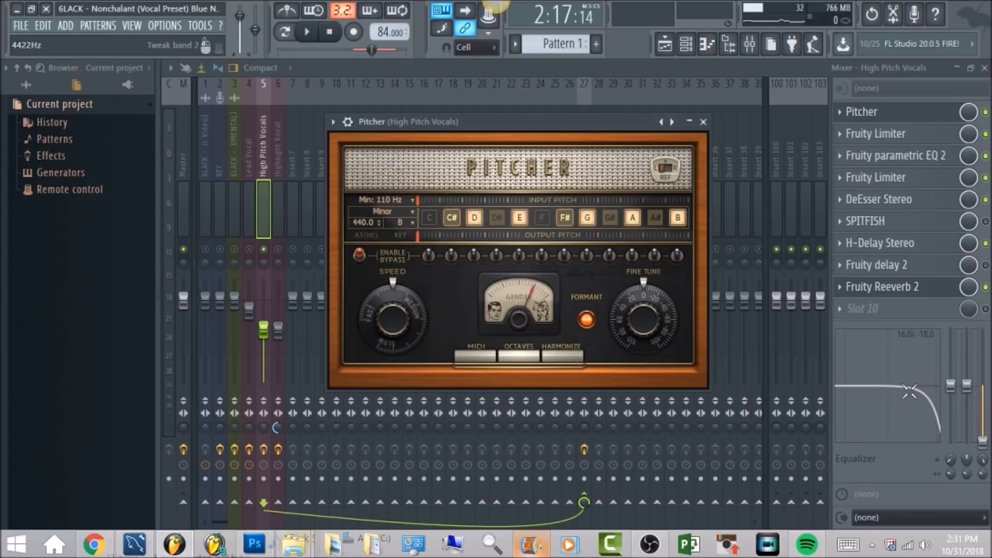
Select and solo the Highlight Vocal mixer track, check its clips in the playlist, and audition it.
{"action": "left_click", "coordinate": [277, 156]}
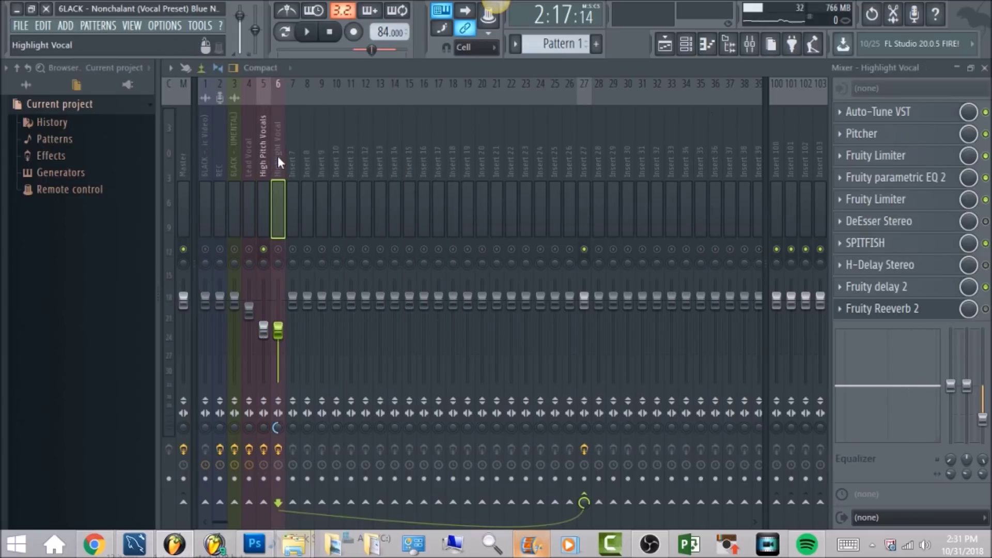
{"action": "right_click", "coordinate": [279, 250]}
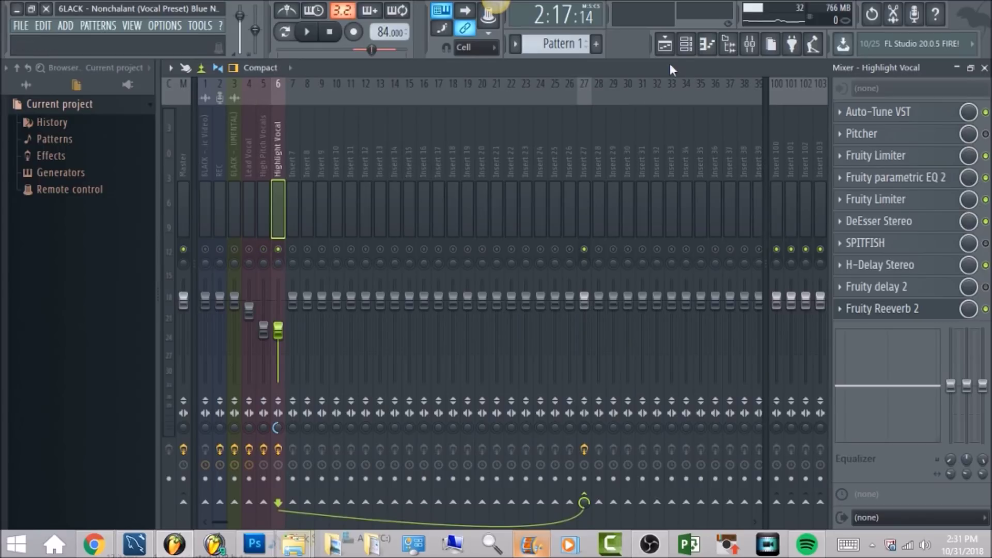
{"action": "left_click", "coordinate": [664, 48]}
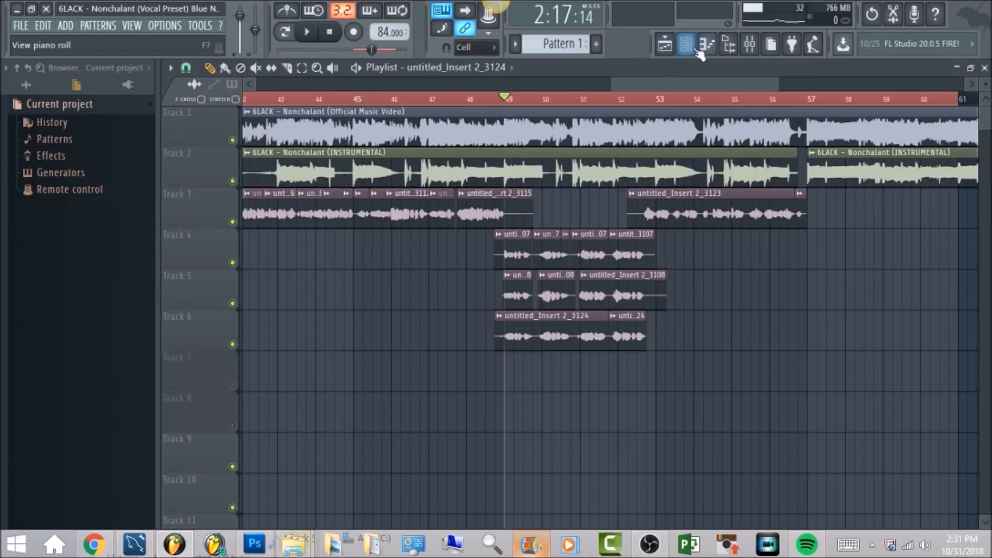
{"action": "left_click", "coordinate": [749, 45]}
{"action": "left_click", "coordinate": [306, 32]}
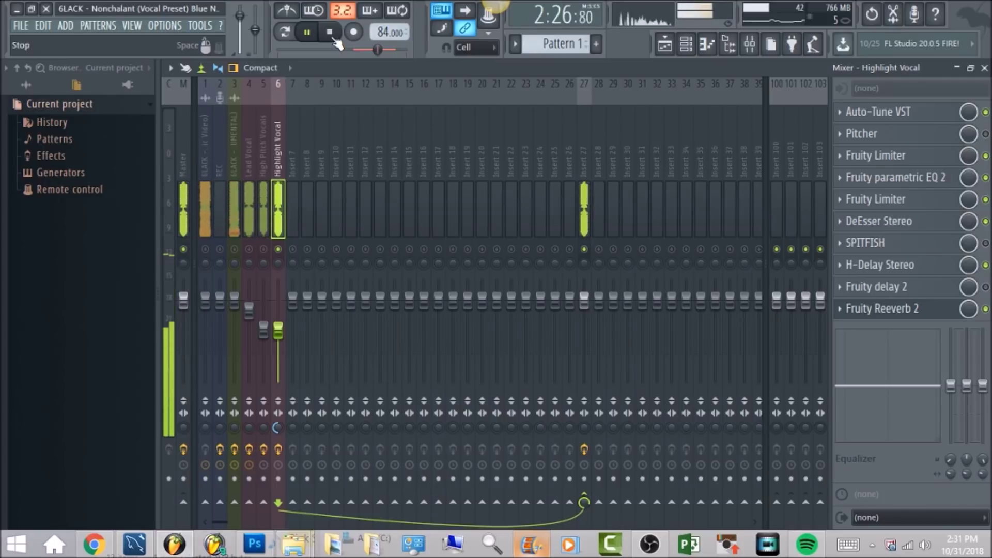
{"action": "left_click", "coordinate": [333, 40]}
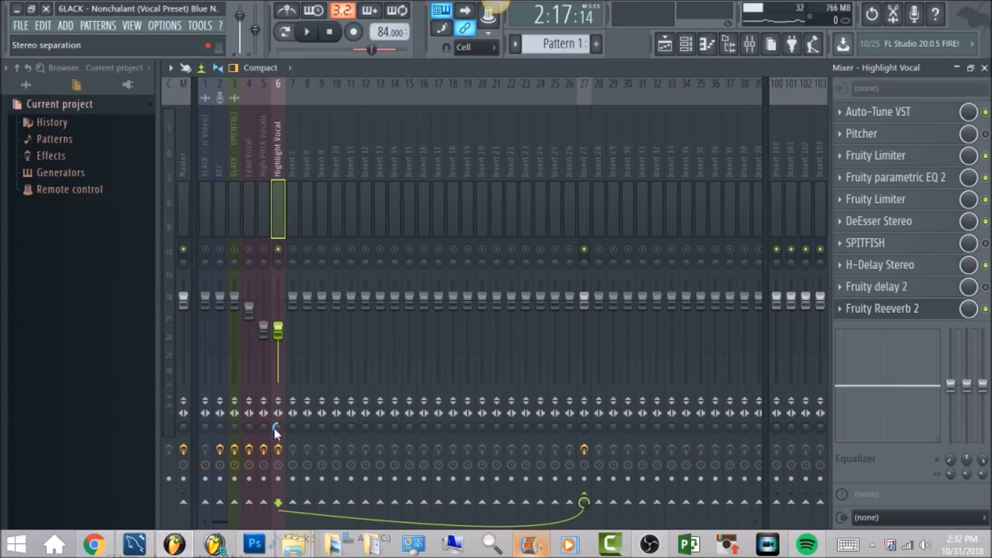
Unmute Lead Vocal and High Pitch Vocals alongside Highlight Vocal, and place the playlist playhead just after the start of bar 48.
{"action": "left_click", "coordinate": [249, 249]}
{"action": "left_click", "coordinate": [264, 249]}
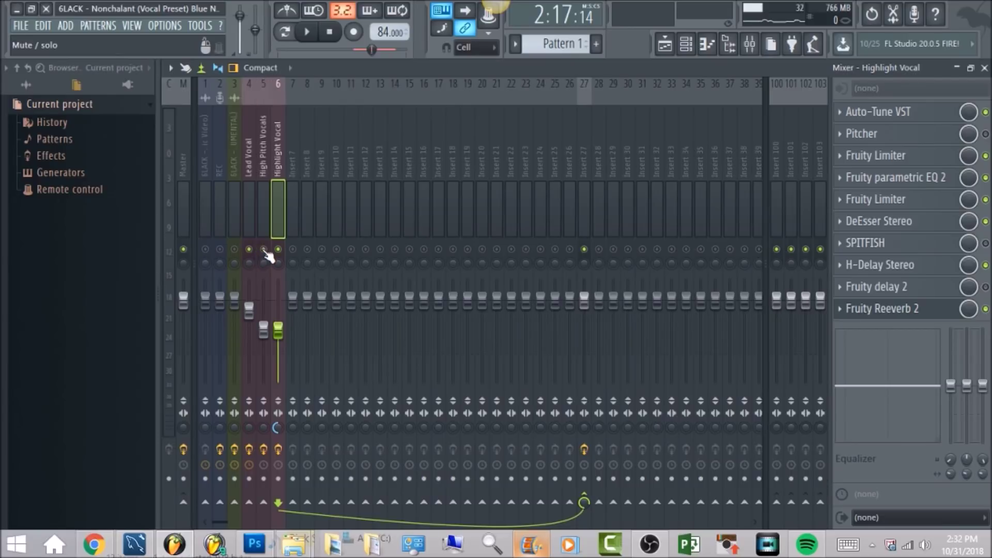
{"action": "left_click", "coordinate": [665, 44]}
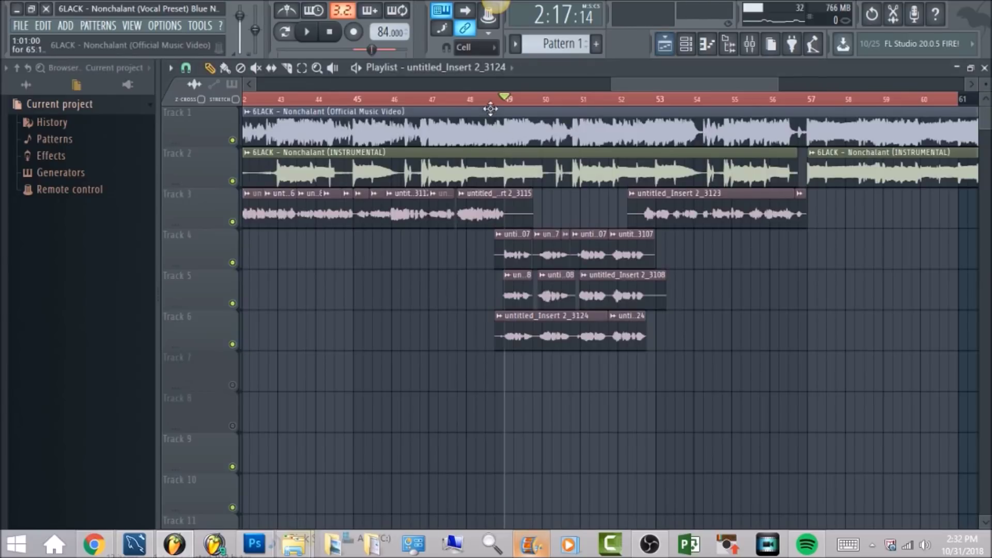
{"action": "left_click", "coordinate": [475, 100]}
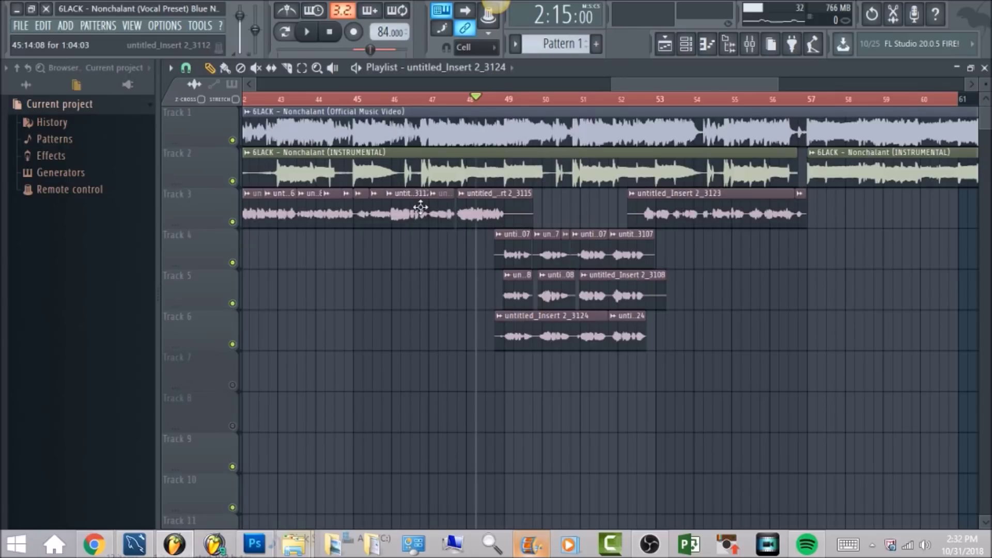
Audition the Lead, High Pitch and Highlight vocals together from just after the start of bar 48, and return to the mixer.
{"action": "key", "text": "space"}
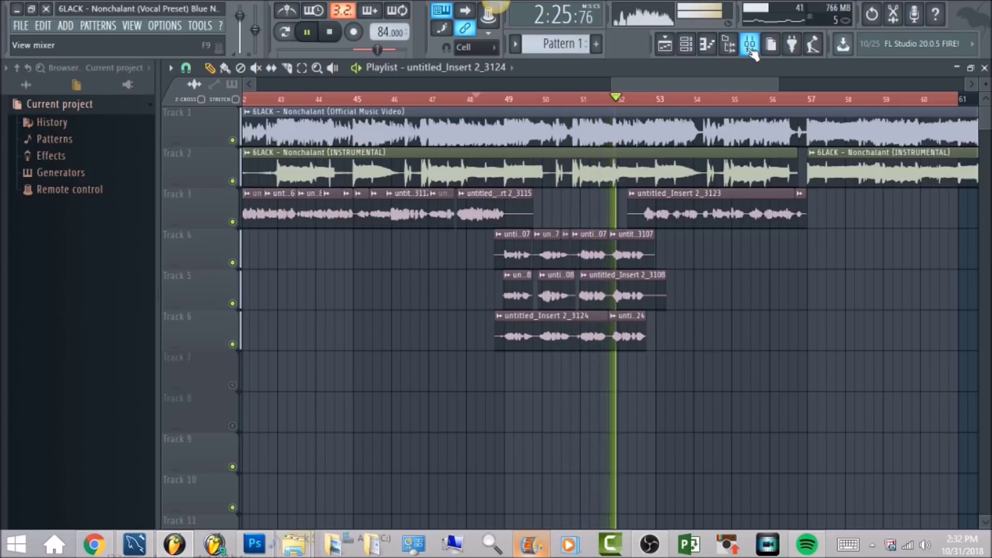
{"action": "left_click", "coordinate": [329, 36]}
{"action": "left_click", "coordinate": [749, 44]}
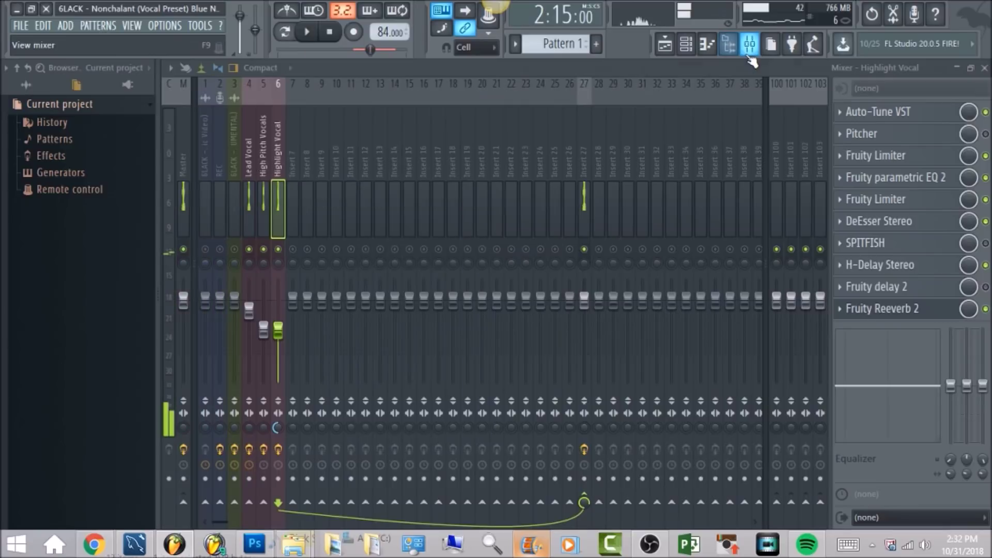
Unmute the instrumental mixer track, audition it with all vocals, and select Insert 27 to show its effects.
{"action": "left_click", "coordinate": [234, 249]}
{"action": "left_click", "coordinate": [307, 32]}
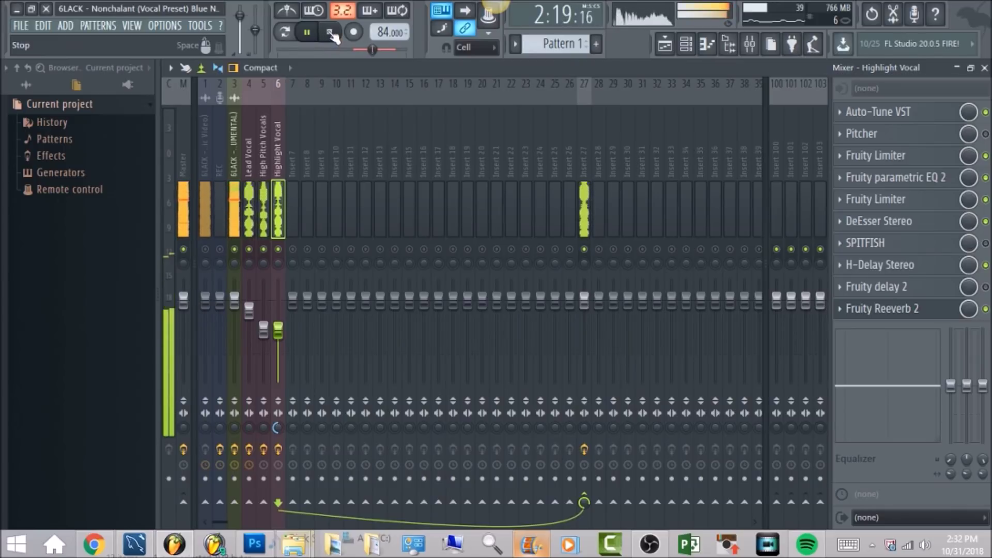
{"action": "left_click", "coordinate": [585, 139]}
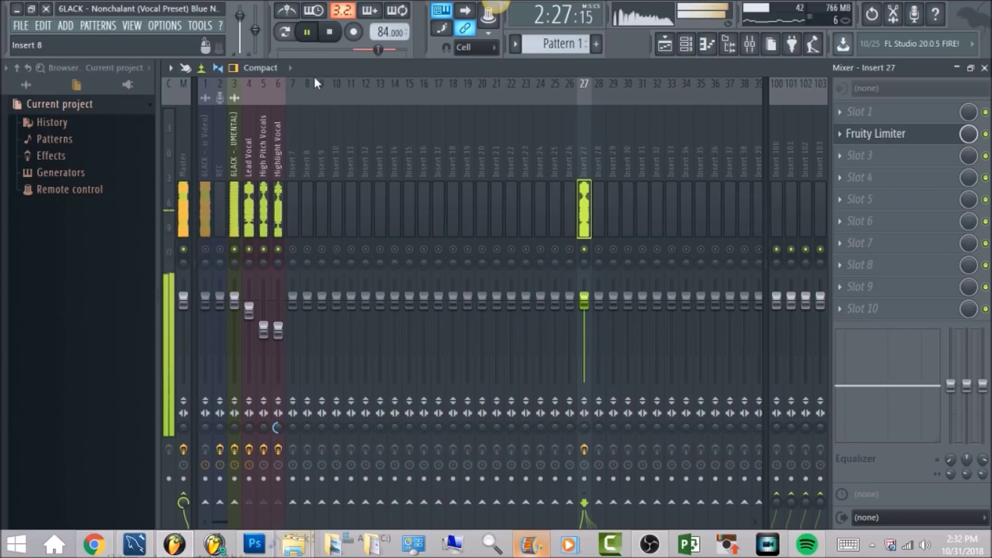
{"action": "left_click", "coordinate": [327, 40]}
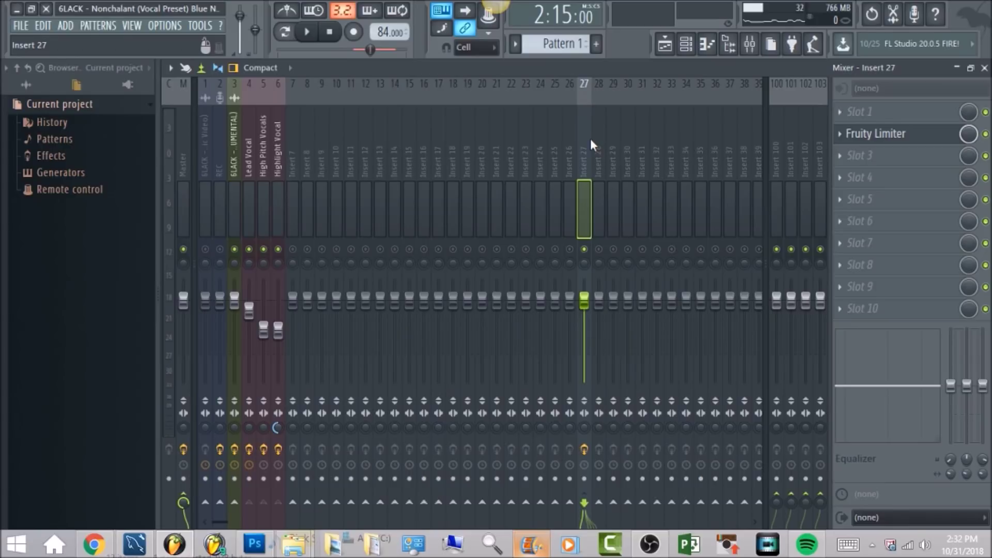
Select the Master track, enable the iZotope Ozone 5 Equalizer, and open its window.
{"action": "left_click", "coordinate": [280, 136]}
{"action": "left_click", "coordinate": [183, 140]}
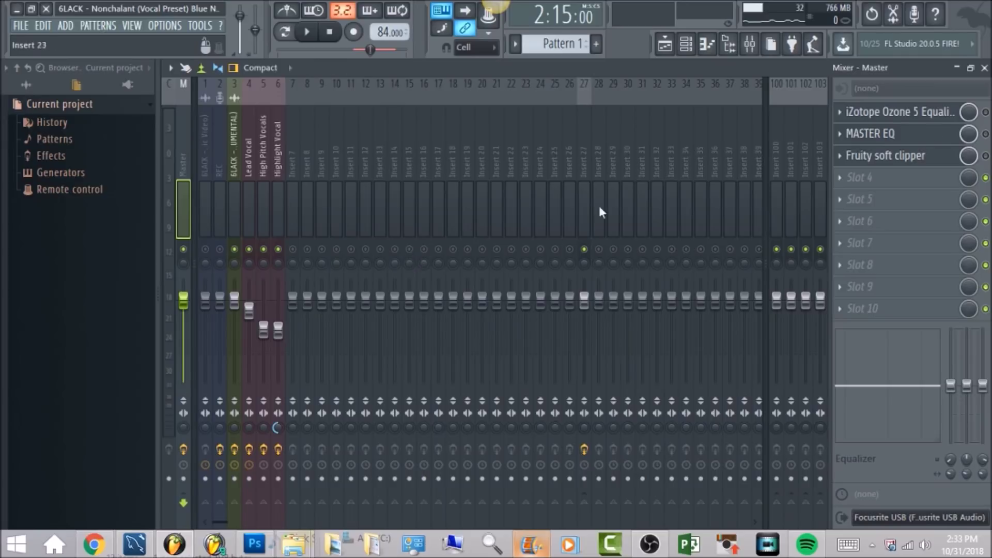
{"action": "left_click", "coordinate": [986, 113]}
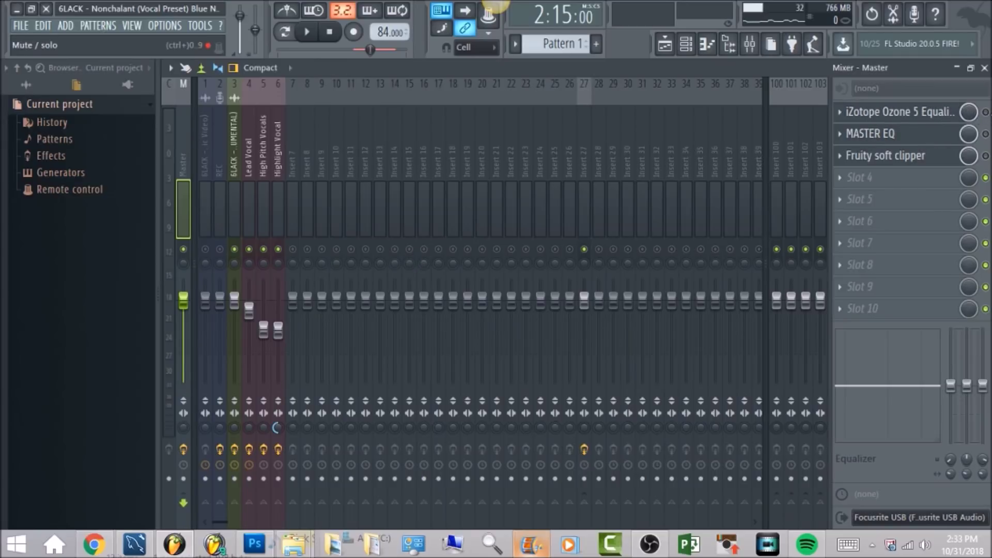
{"action": "left_click", "coordinate": [949, 117]}
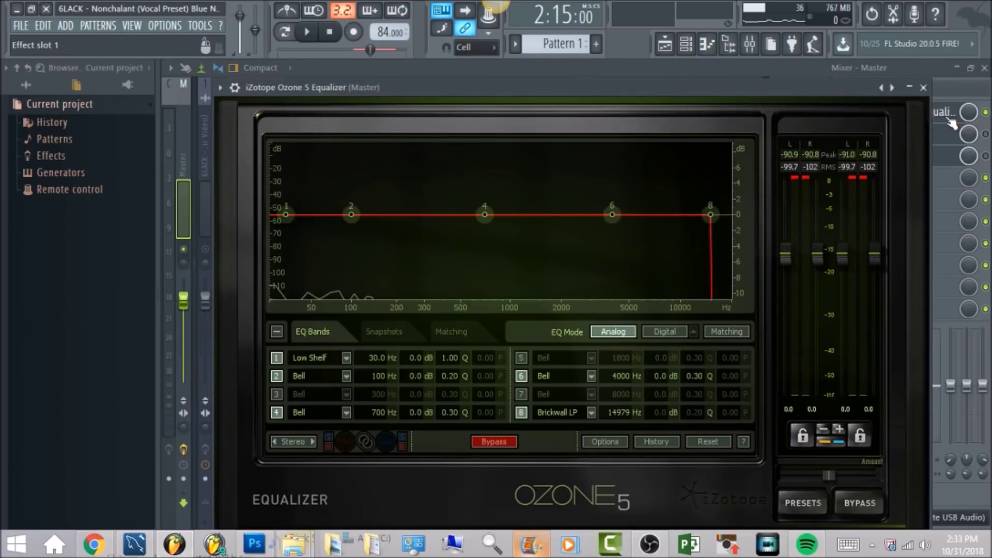
Set band 8 of the Ozone 5 Equalizer to the Brickwall lowpass type and return to the Master track's effects.
{"action": "left_click", "coordinate": [590, 412]}
{"action": "mouse_move", "coordinate": [564, 461]}
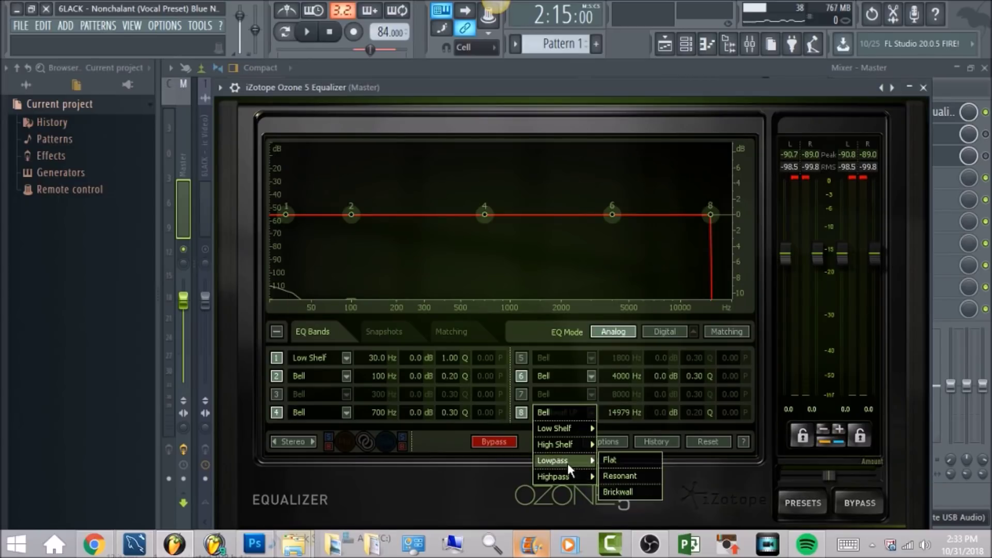
{"action": "left_click", "coordinate": [649, 492]}
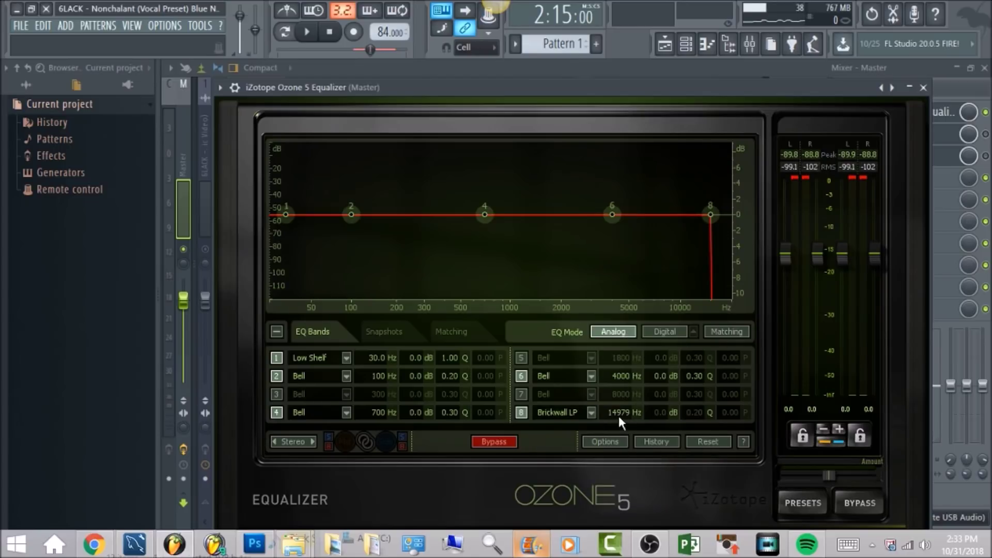
{"action": "left_click", "coordinate": [178, 157]}
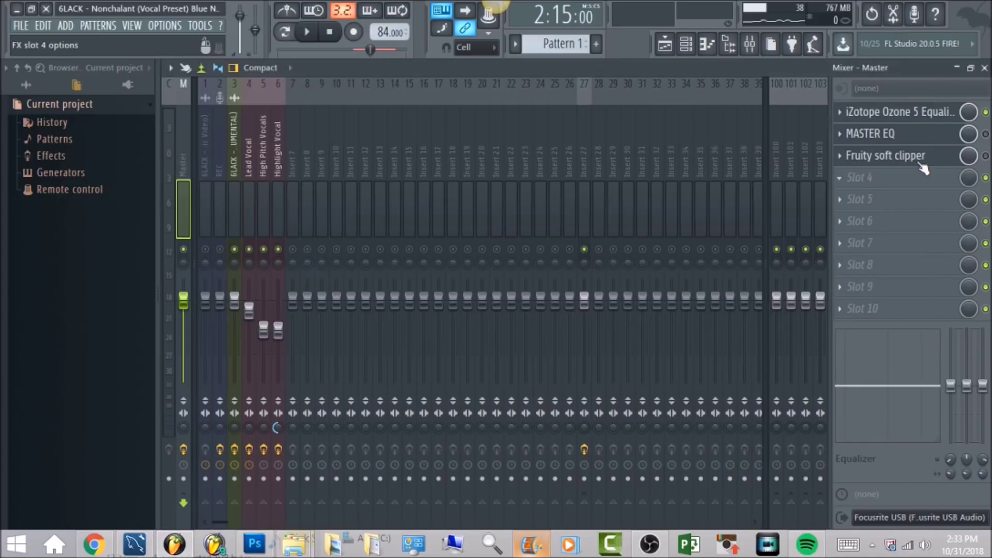
Try MASTER EQ on the Master track, enable Fruity soft clipper, and switch MASTER EQ back off.
{"action": "left_click", "coordinate": [986, 134]}
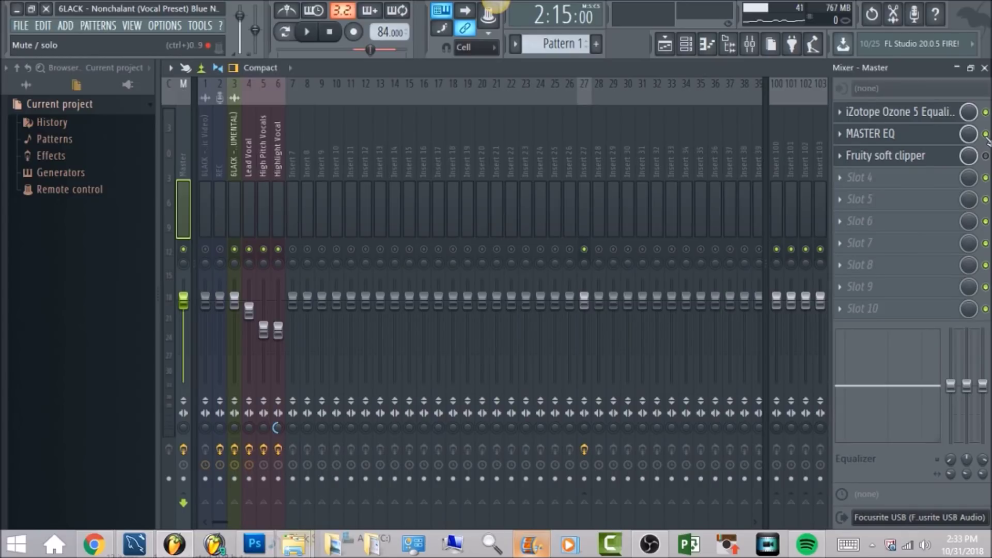
{"action": "left_click", "coordinate": [986, 156]}
{"action": "left_click", "coordinate": [985, 134]}
Place the playlist playhead just before bar 48 and audition the full mix through the Ozone 5 Equalizer and Fruity soft clipper.
{"action": "left_click", "coordinate": [667, 45]}
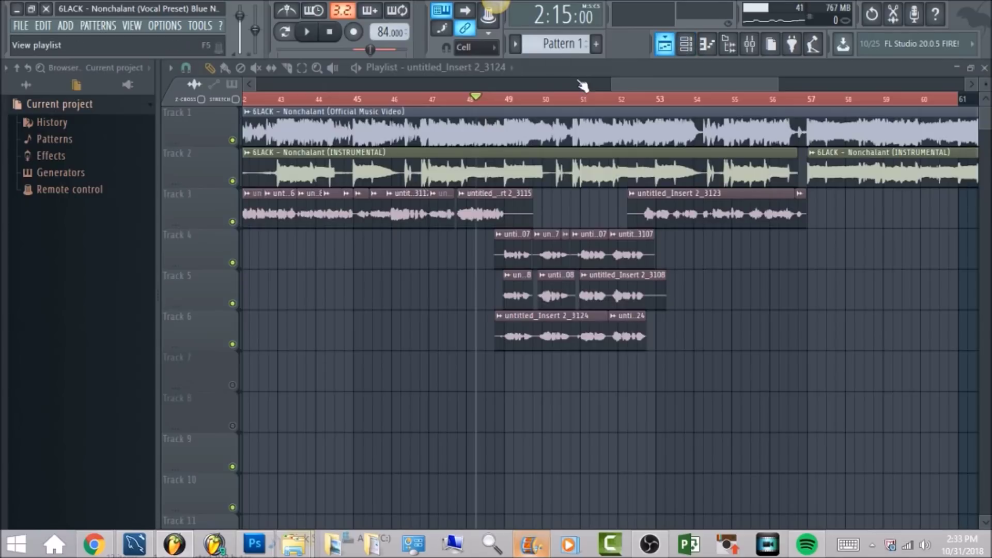
{"action": "left_click", "coordinate": [458, 100]}
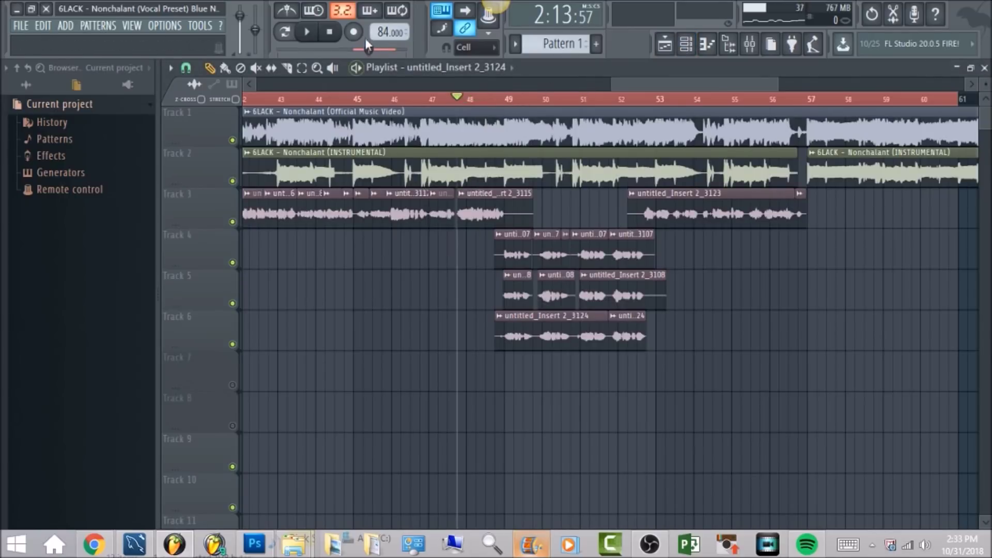
{"action": "left_click", "coordinate": [306, 31]}
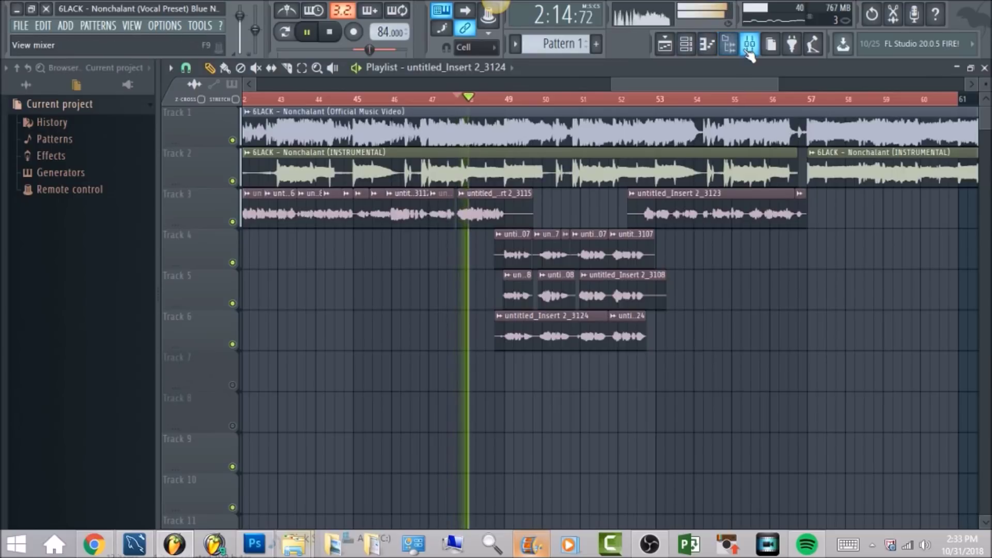
{"action": "left_click", "coordinate": [749, 44]}
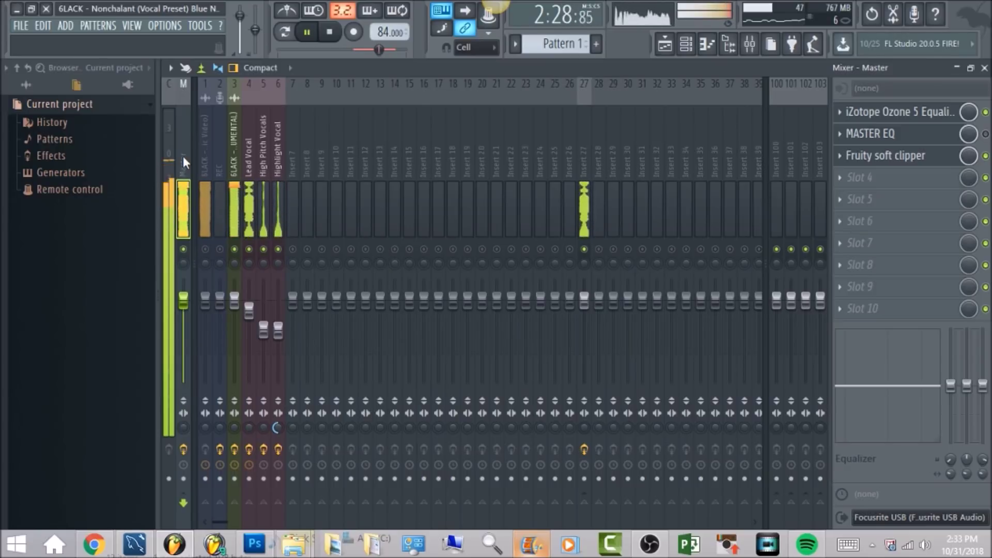
{"action": "left_click", "coordinate": [329, 32]}
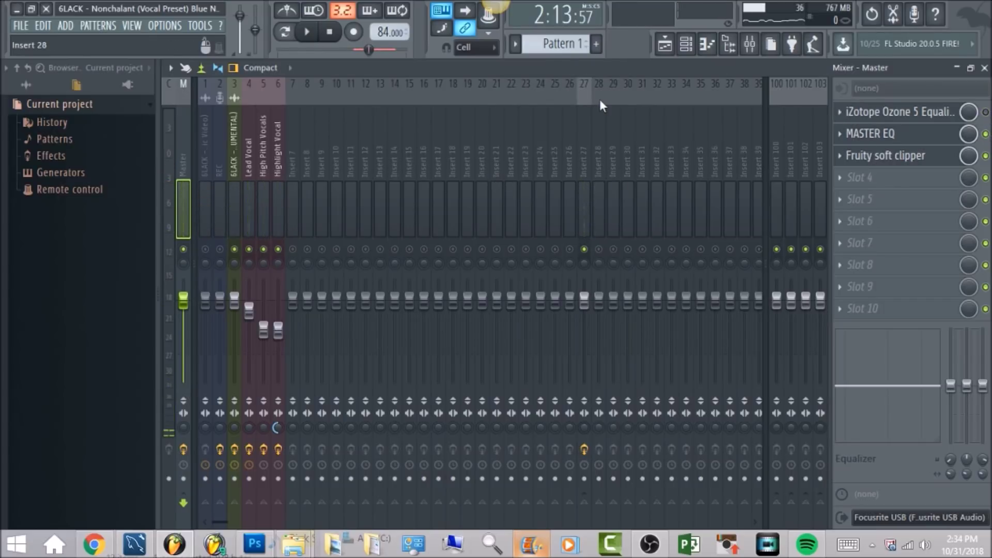
Audition the full mix from the same playhead position with MASTER EQ and Fruity soft clipper on and the Ozone 5 Equalizer off.
{"action": "left_click", "coordinate": [665, 44]}
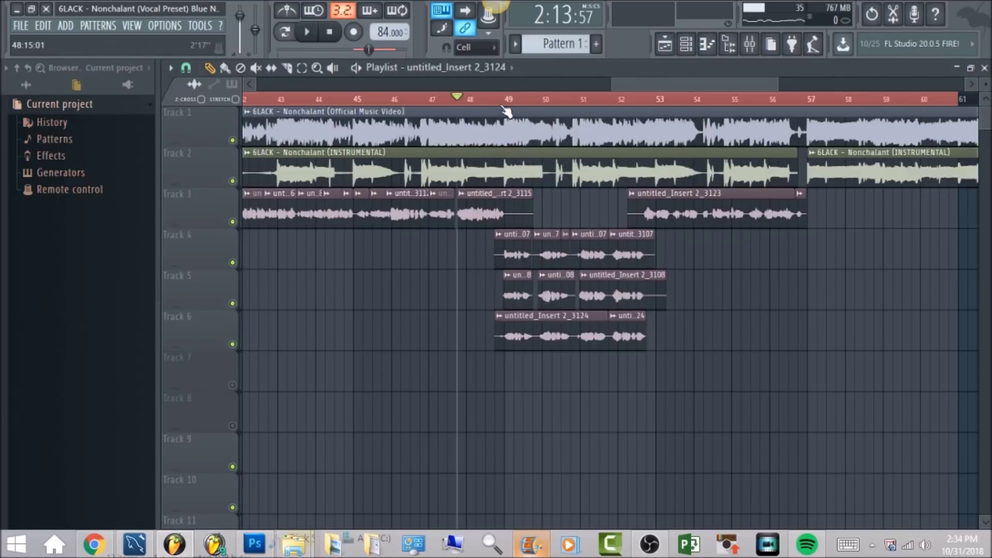
{"action": "key", "text": "space"}
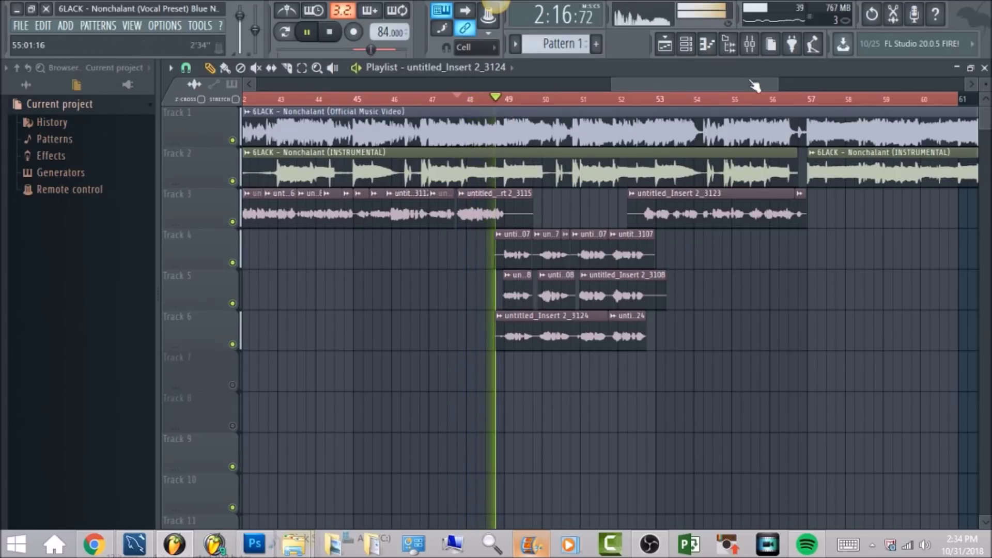
{"action": "left_click", "coordinate": [749, 45]}
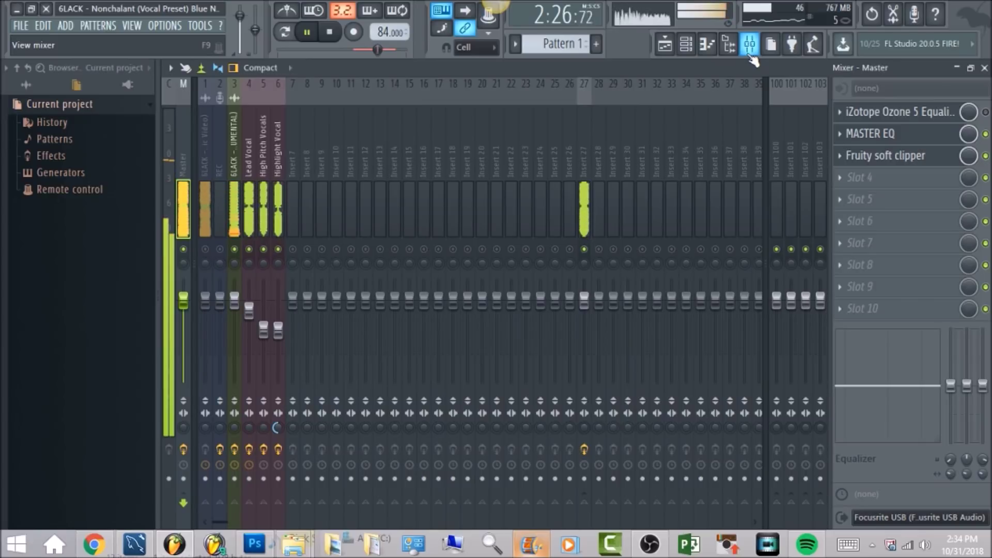
{"action": "left_click", "coordinate": [332, 34]}
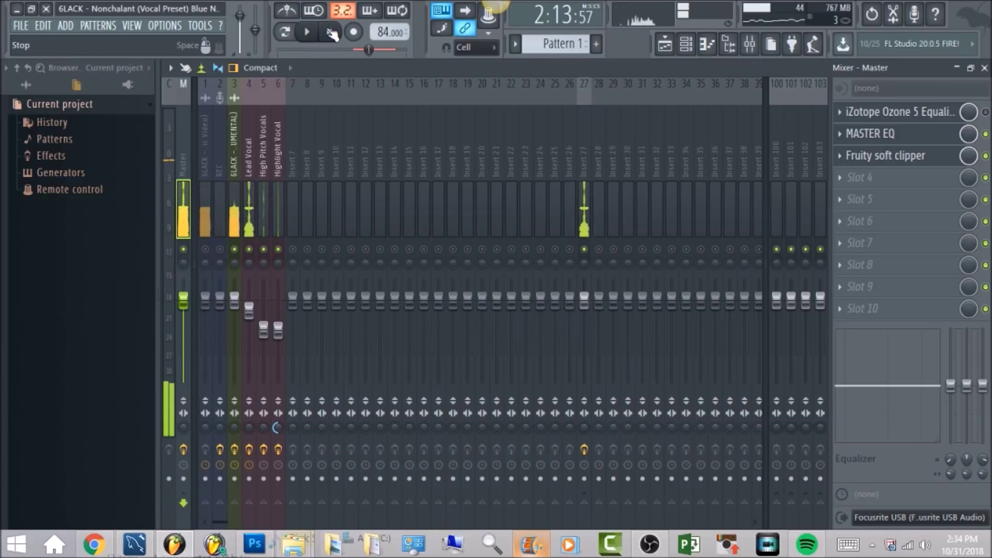